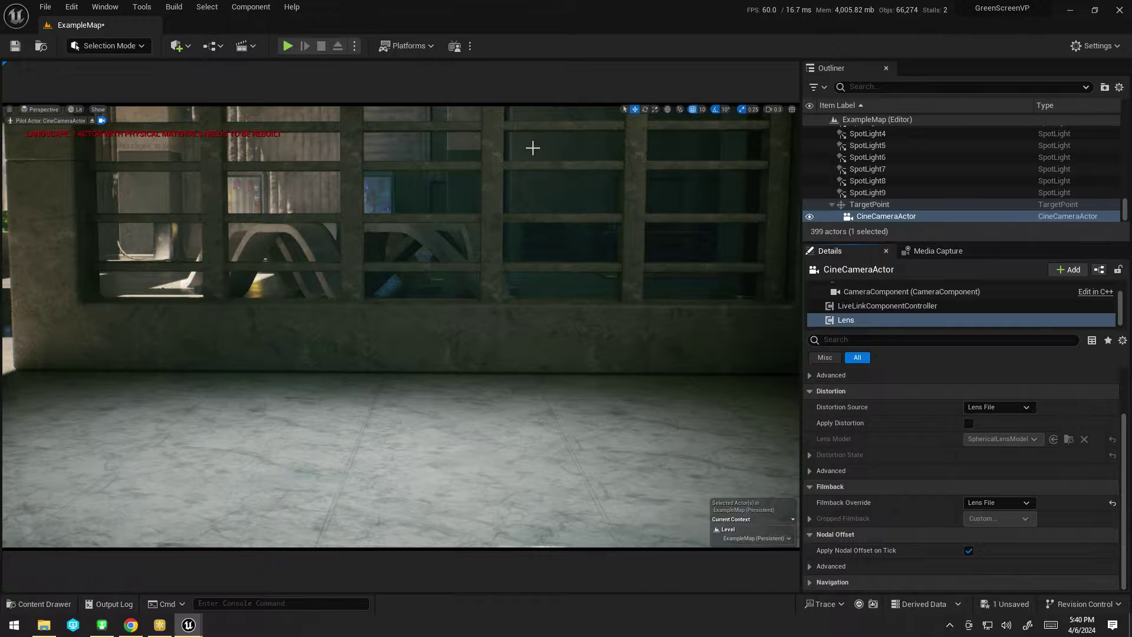
- In Project Settings, allow alpha through the tonemapper and confirm Custom Depth-Stencil Pass is Enabled with Stencil
left_click(1077, 46)
left_click(1031, 95)
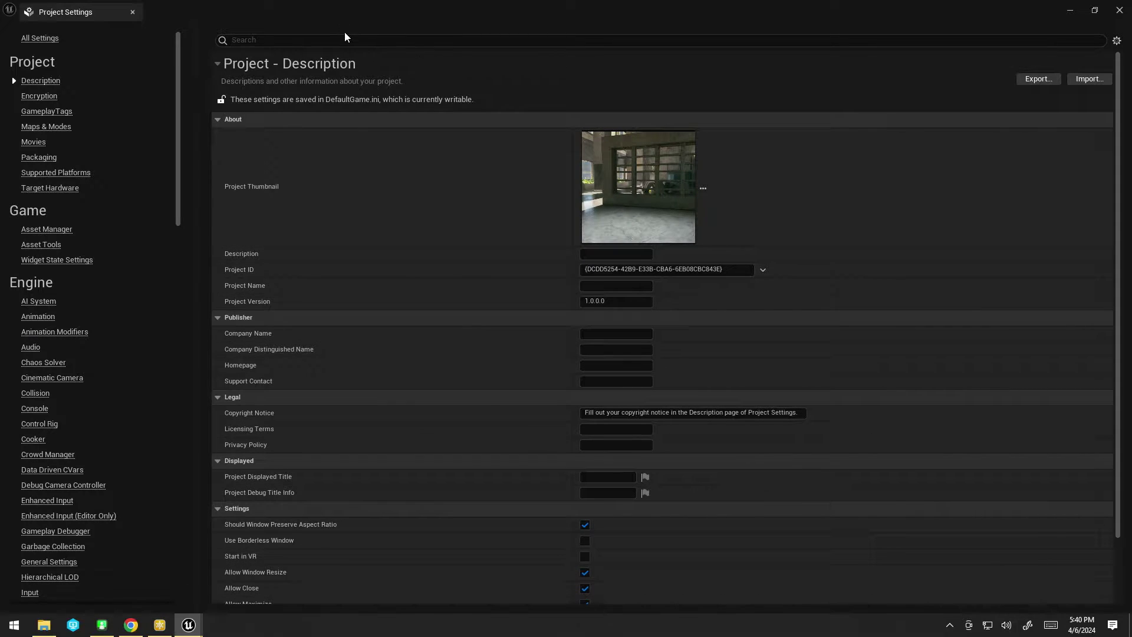
left_click(346, 39)
type("Alpha")
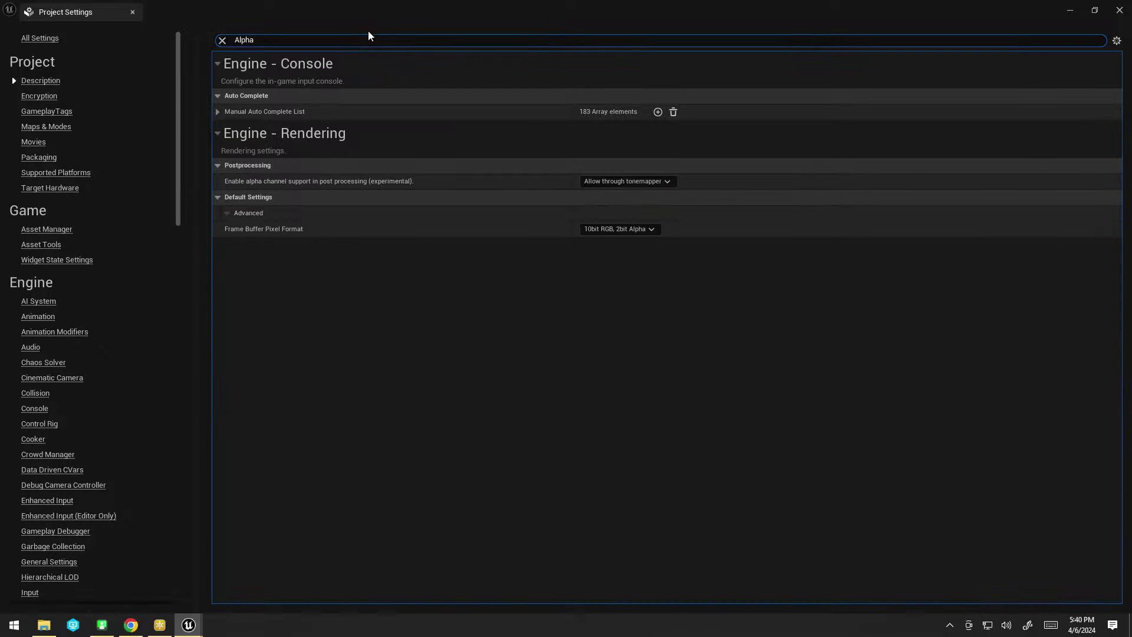
left_click(645, 181)
type("Stencil")
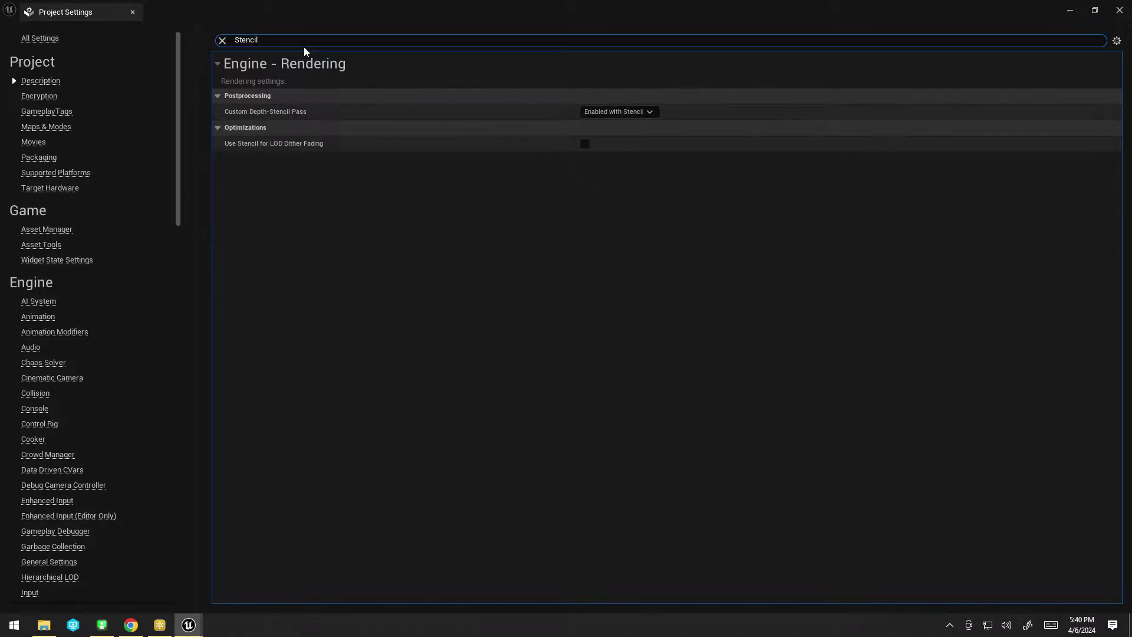
left_click(649, 111)
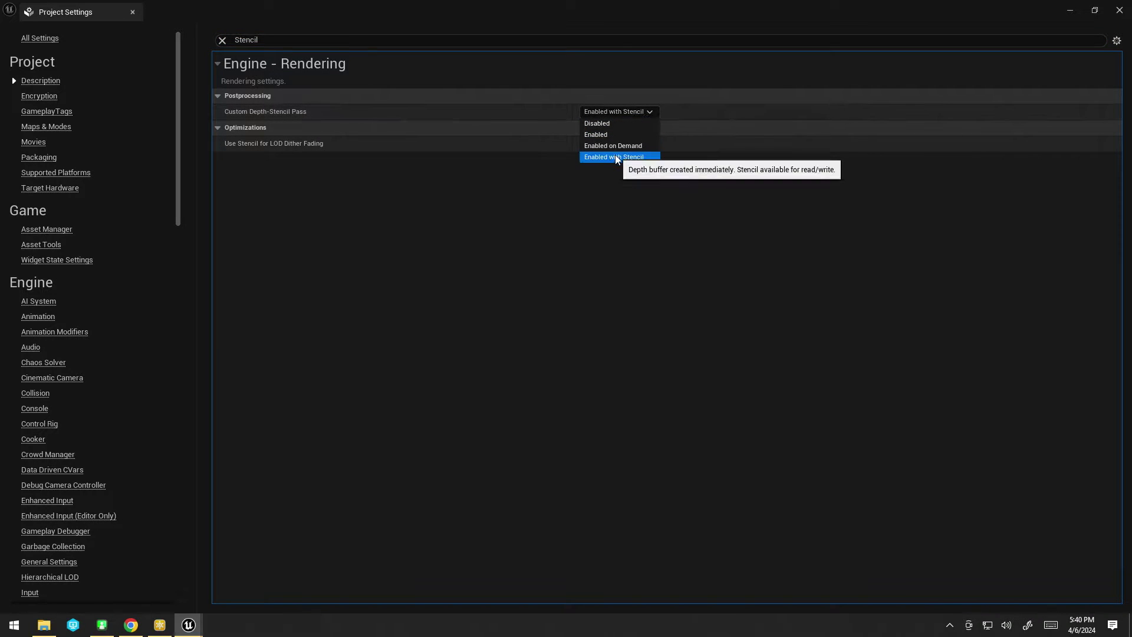
- Leave the camera view and place a Cube shape in front of the cine camera
left_click(558, 223)
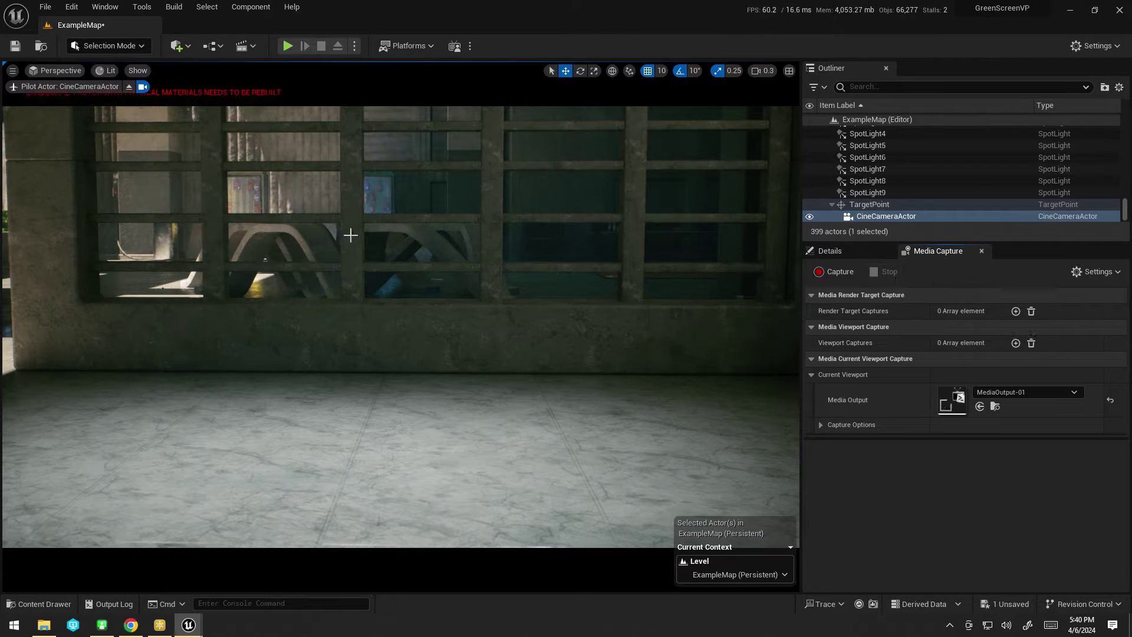
left_click(128, 87)
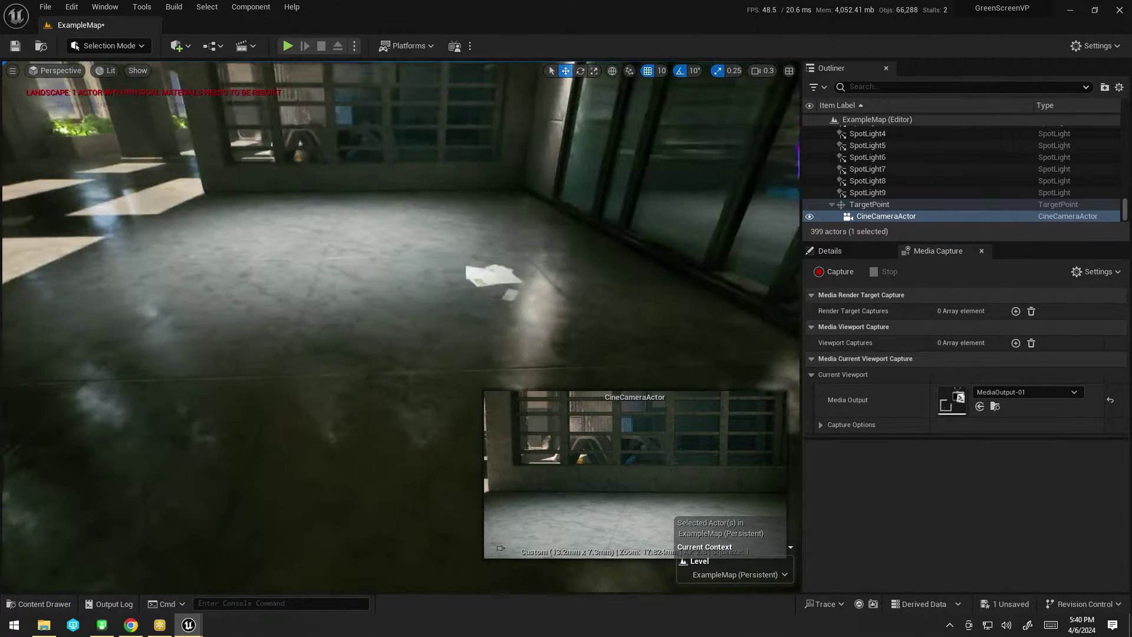
right_click_drag(178, 365, 178, 365)
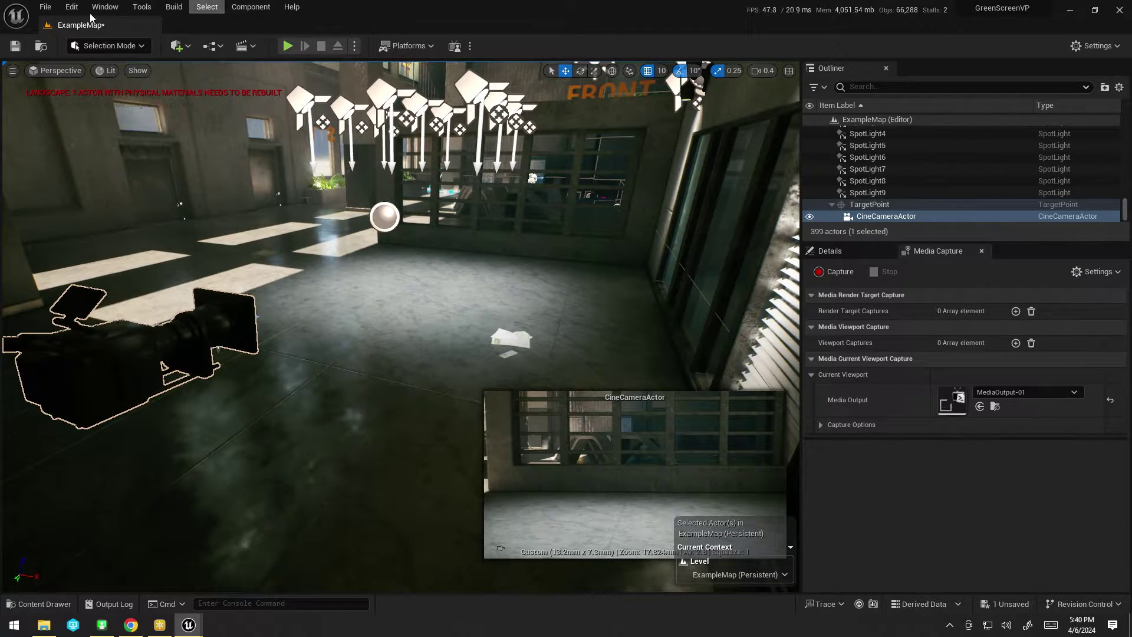
left_click(176, 46)
mouse_move(213, 171)
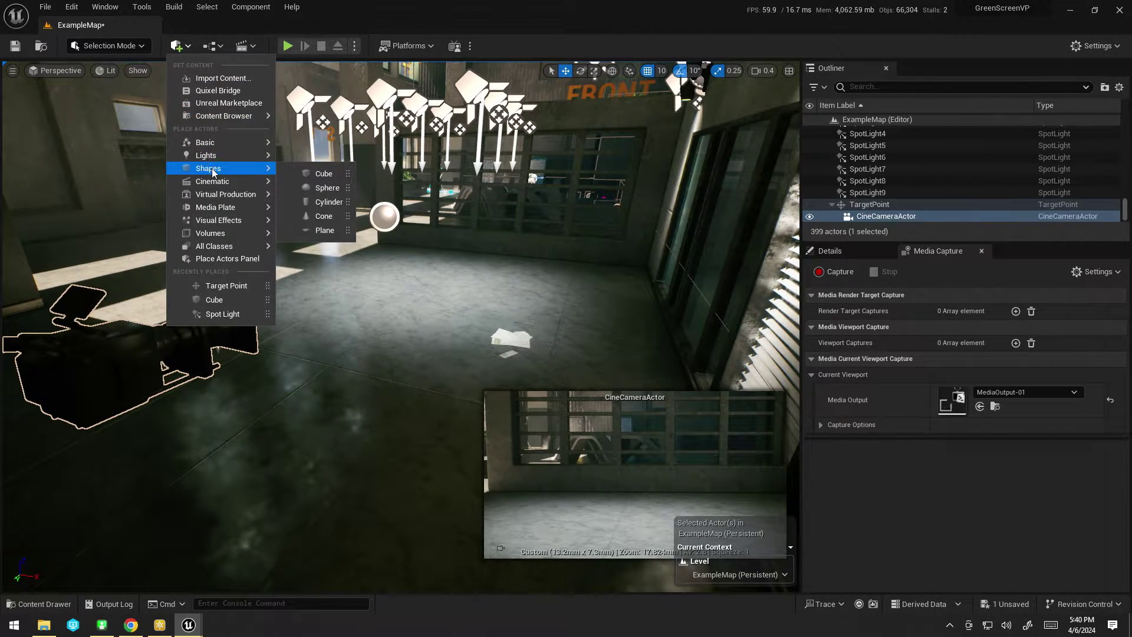
left_click(324, 173)
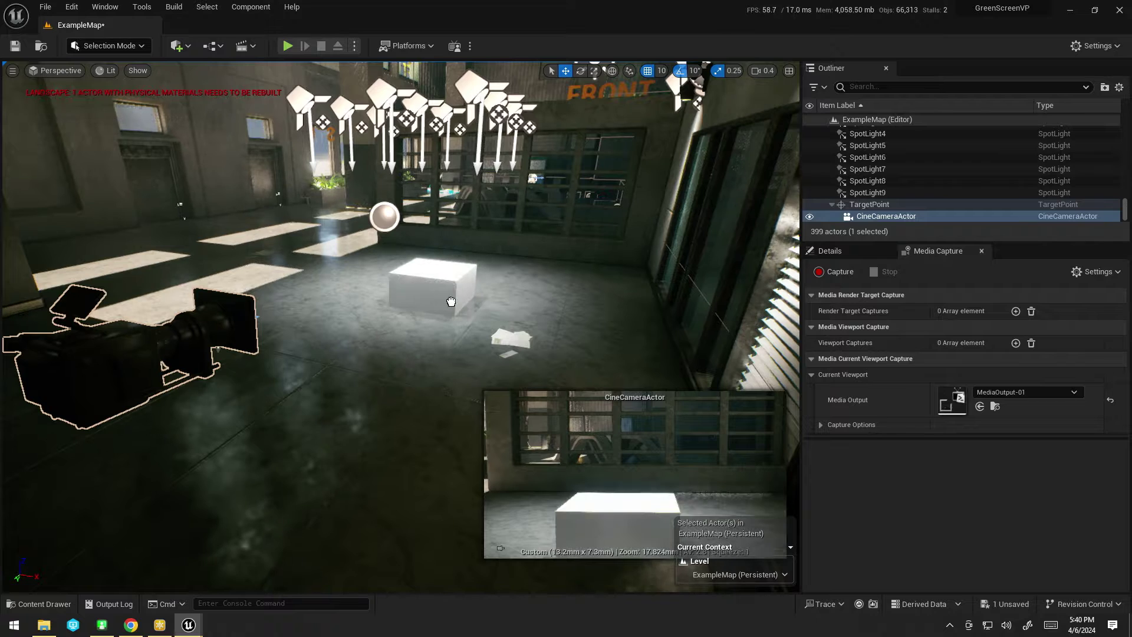
left_click_drag(451, 301, 454, 268)
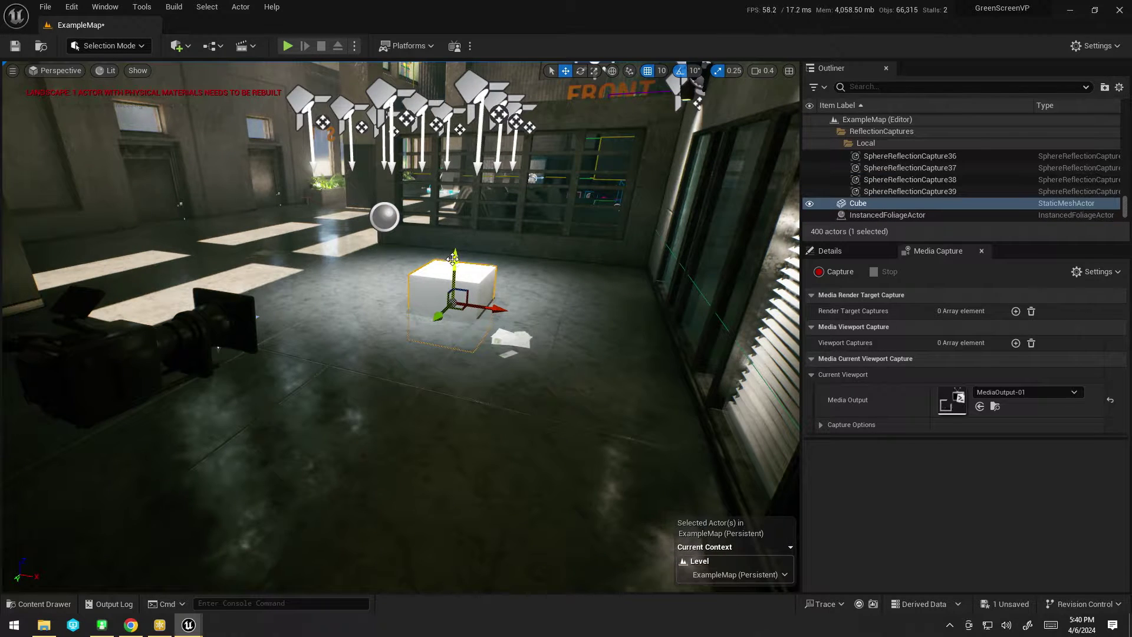
- Turn on the cube's Render CustomDepth Pass with a CustomDepth Stencil Value of 1
left_click(185, 317)
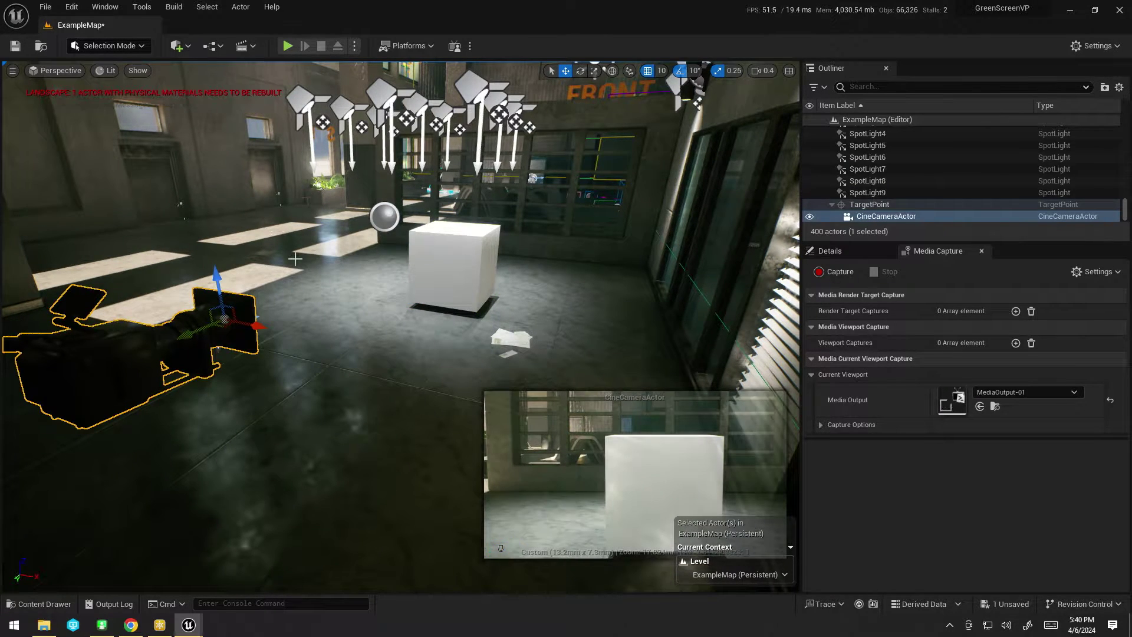
right_click_drag(369, 260, 370, 260)
left_click(370, 260)
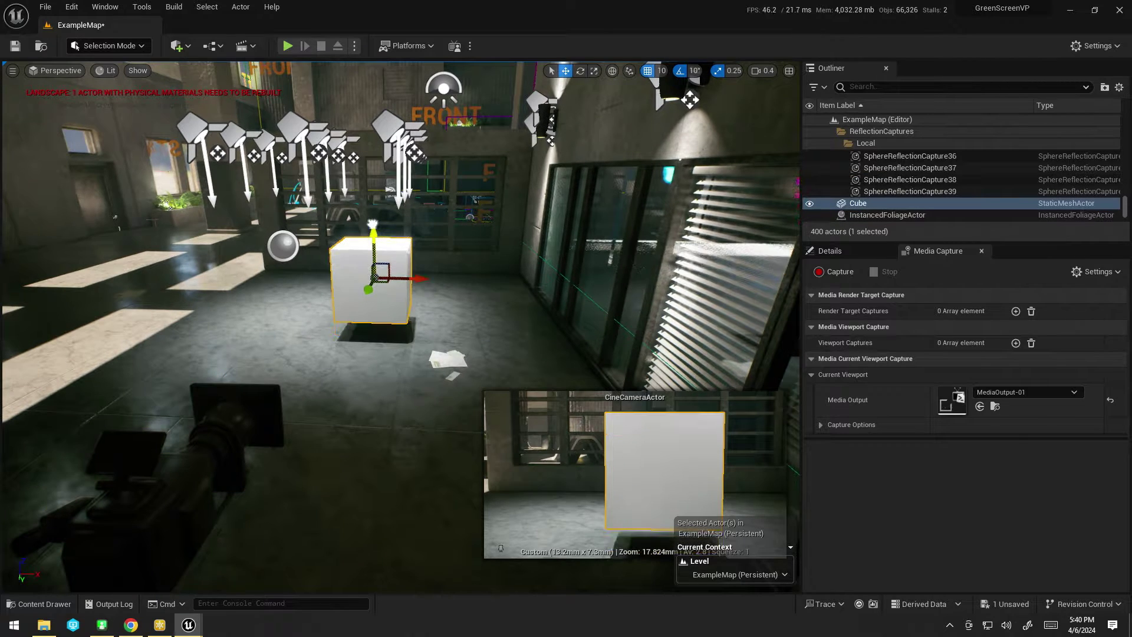
left_click(830, 251)
type("Dpe")
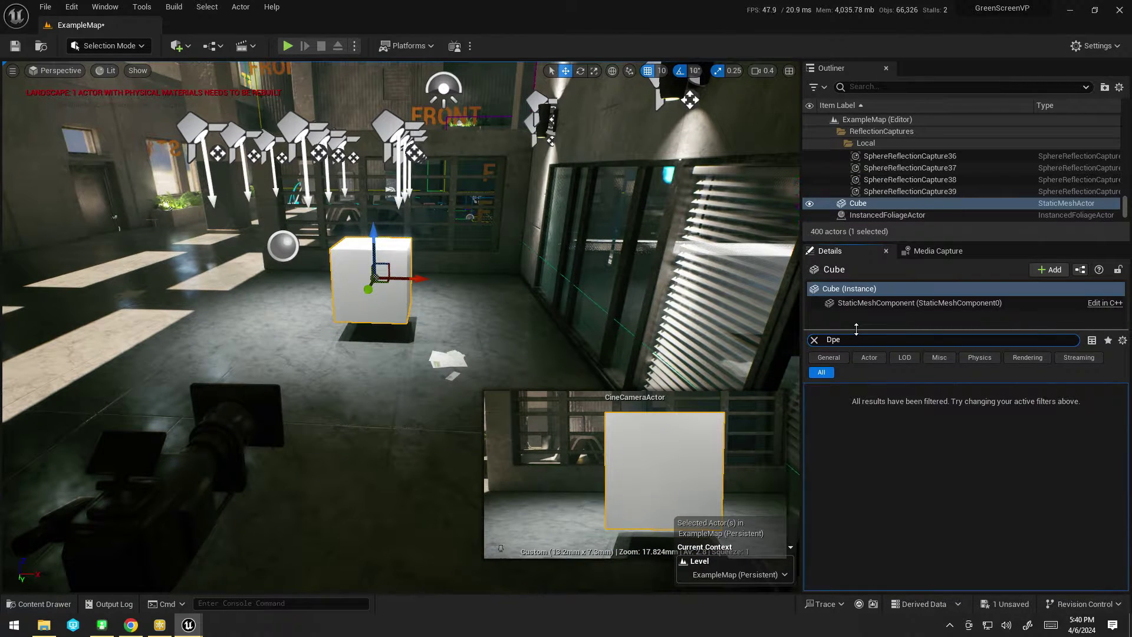
key("BackSpace")
type("epth")
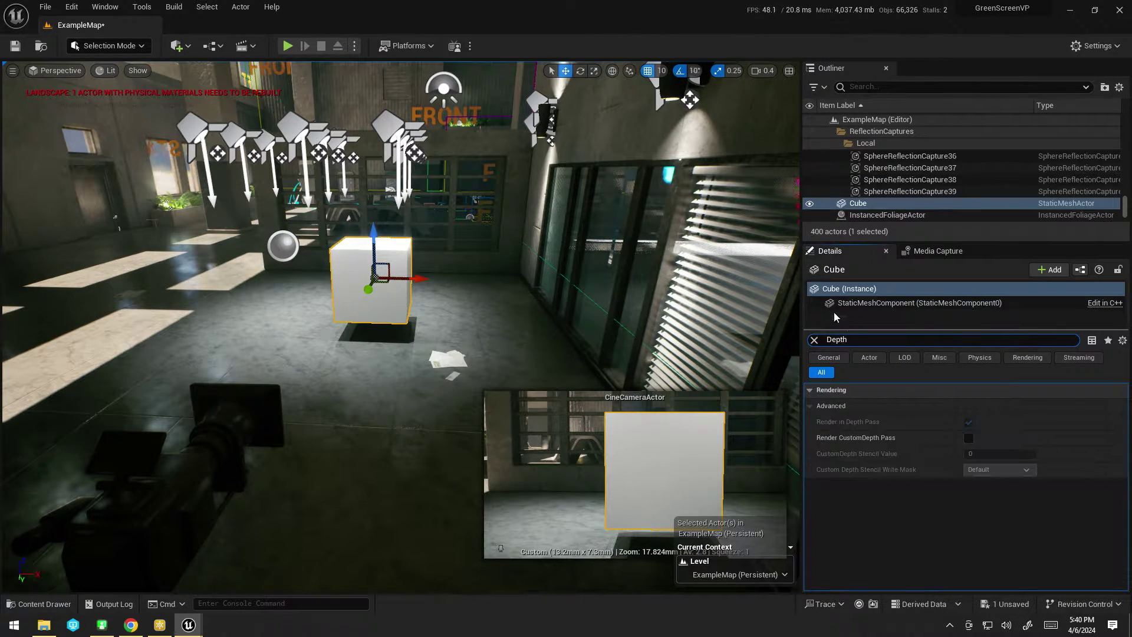
left_click(999, 453)
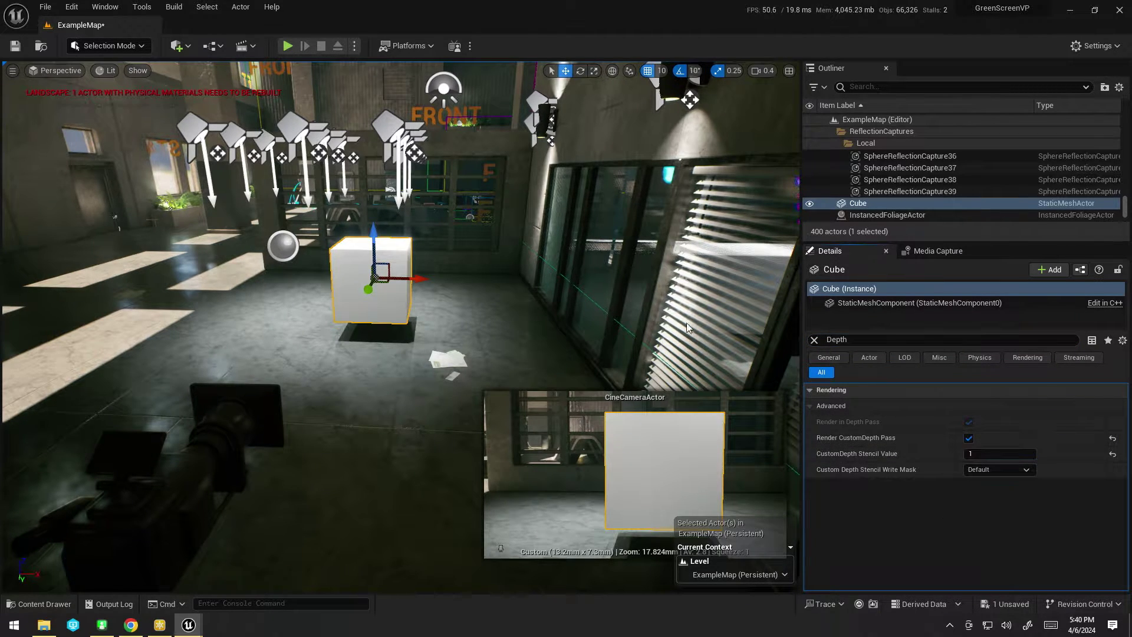
mouse_move(369, 251)
right_mouse_down()
mouse_move(328, 267)
mouse_move(369, 252)
right_mouse_up()
- Create a Materials folder in the top Content folder
key("ctrl+space")
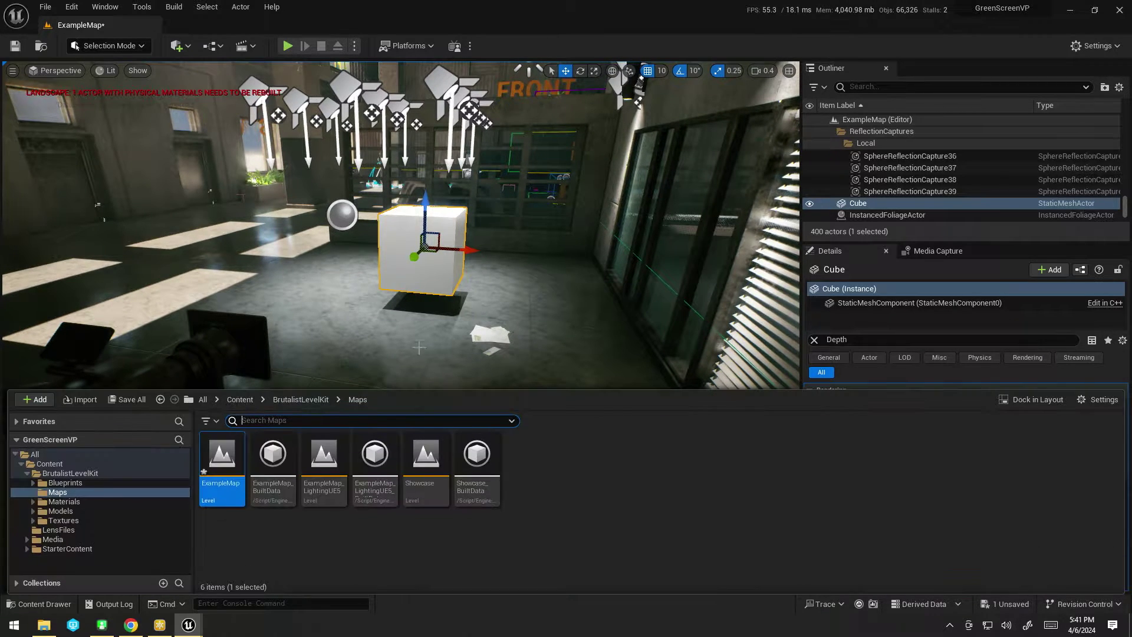
left_click(244, 399)
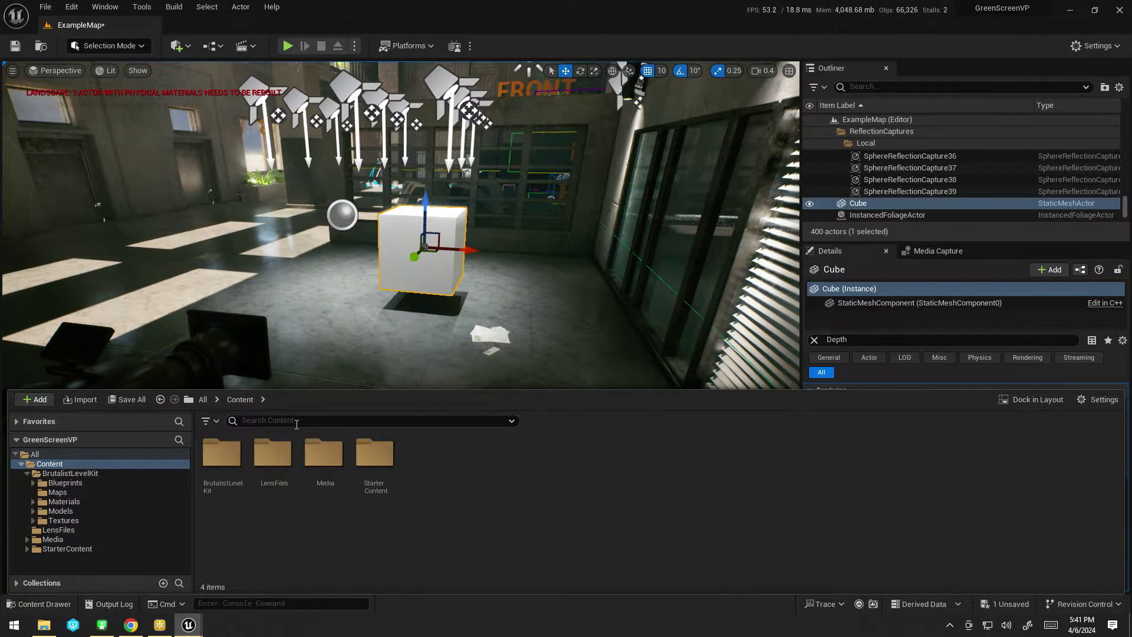
right_click(437, 527)
left_click(495, 145)
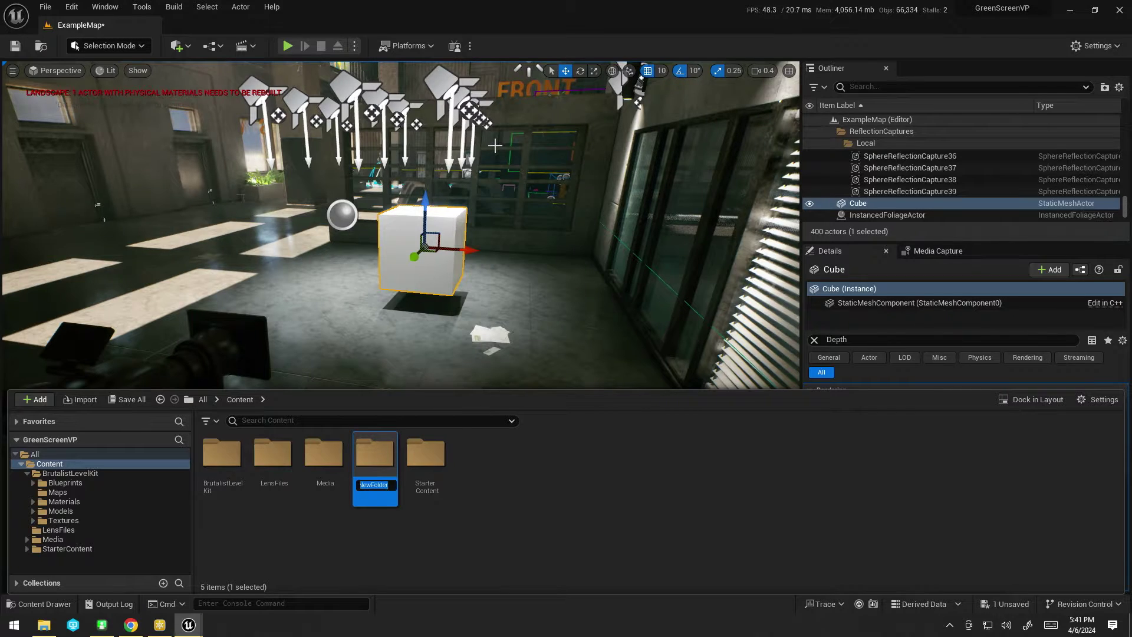
type("Materials")
key("Return")
key("Return")
- Create a new material named M_PostProcess inside Materials and open it
right_click(282, 552)
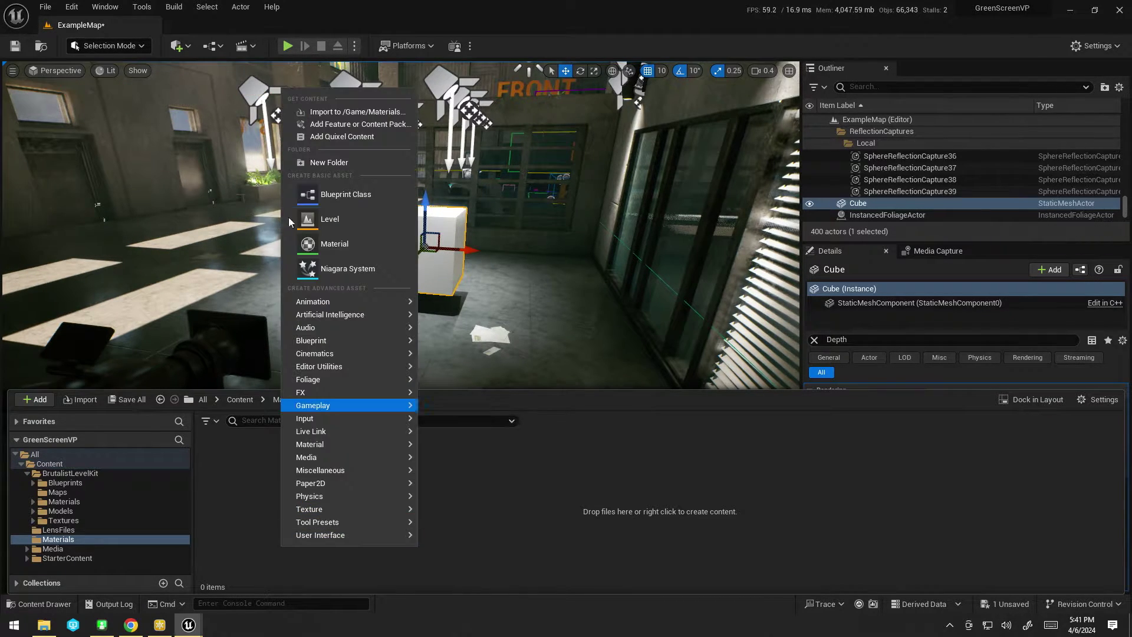
left_click(317, 243)
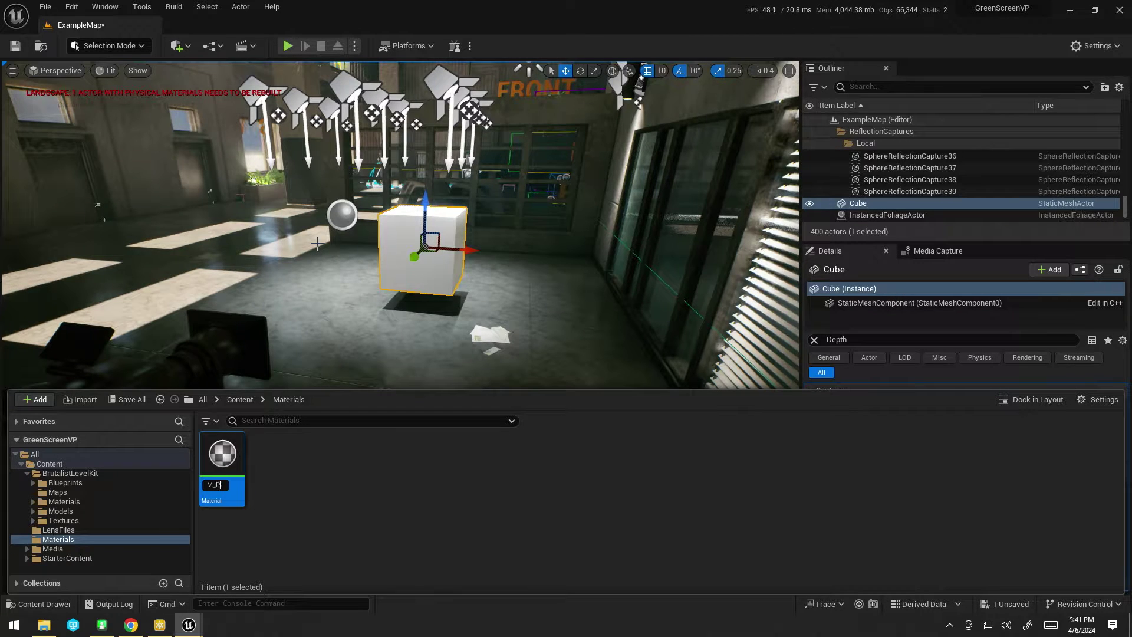
type("M_PostProcess")
key("Return")
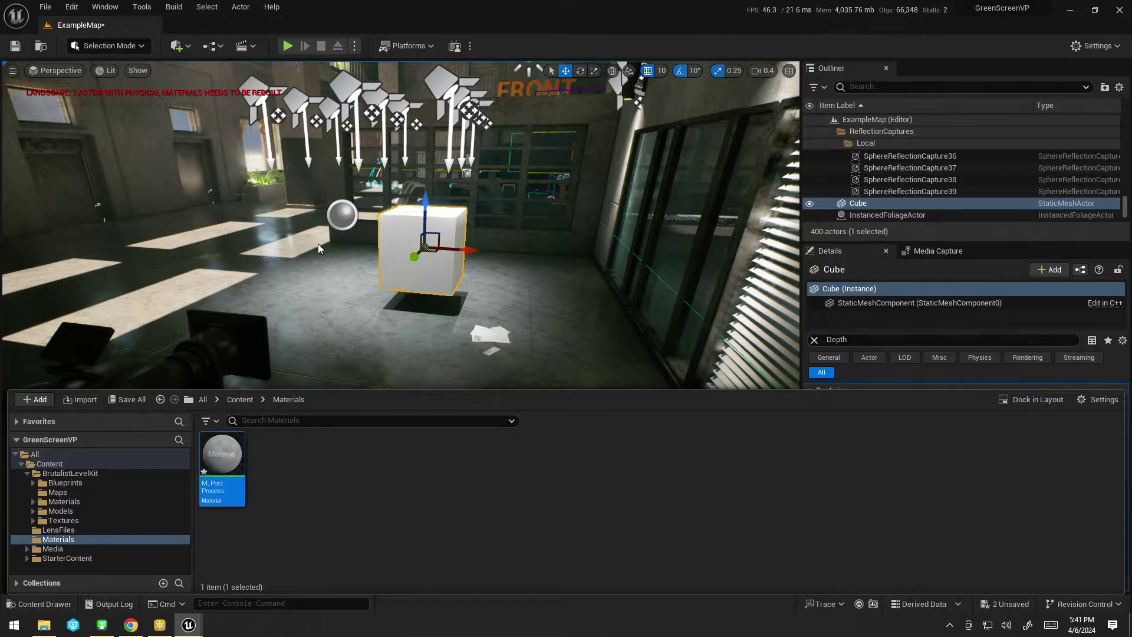
key("Return")
- Set the domain to Post Process and feed a CustomStencil SceneTexture into Emissive Color, then save
left_click(234, 473)
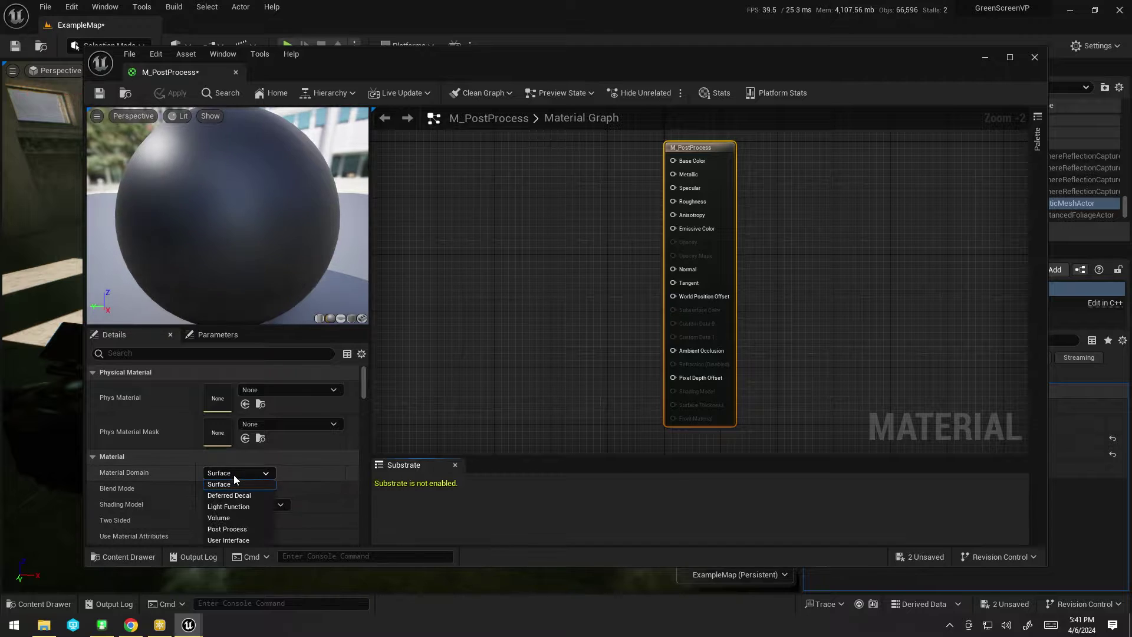
left_click(234, 531)
right_click(492, 236)
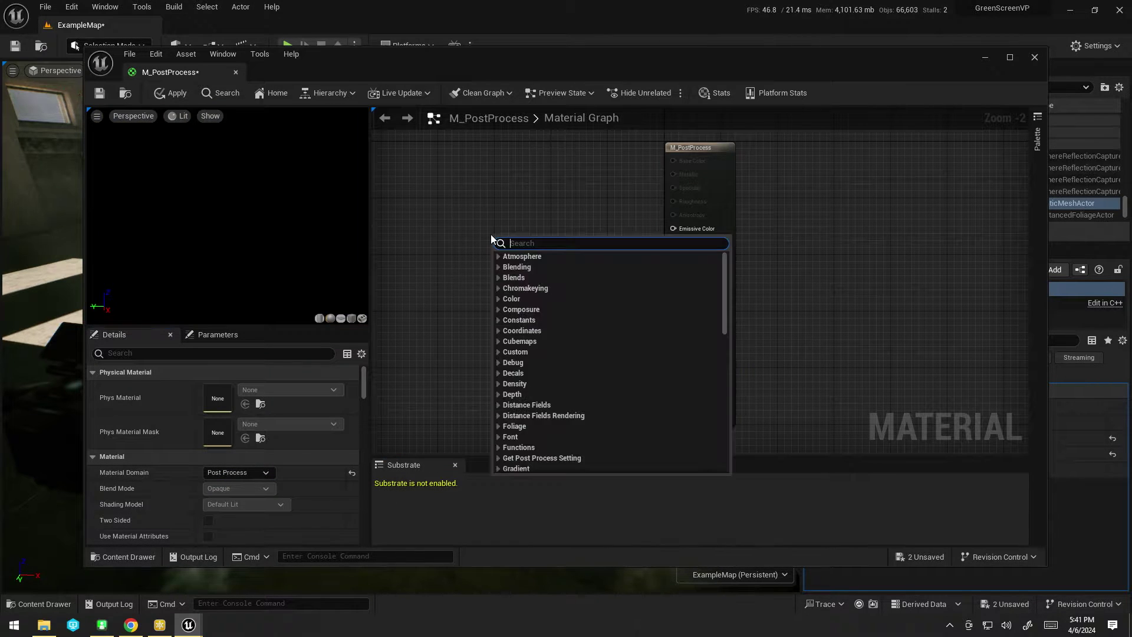
type("scenetex")
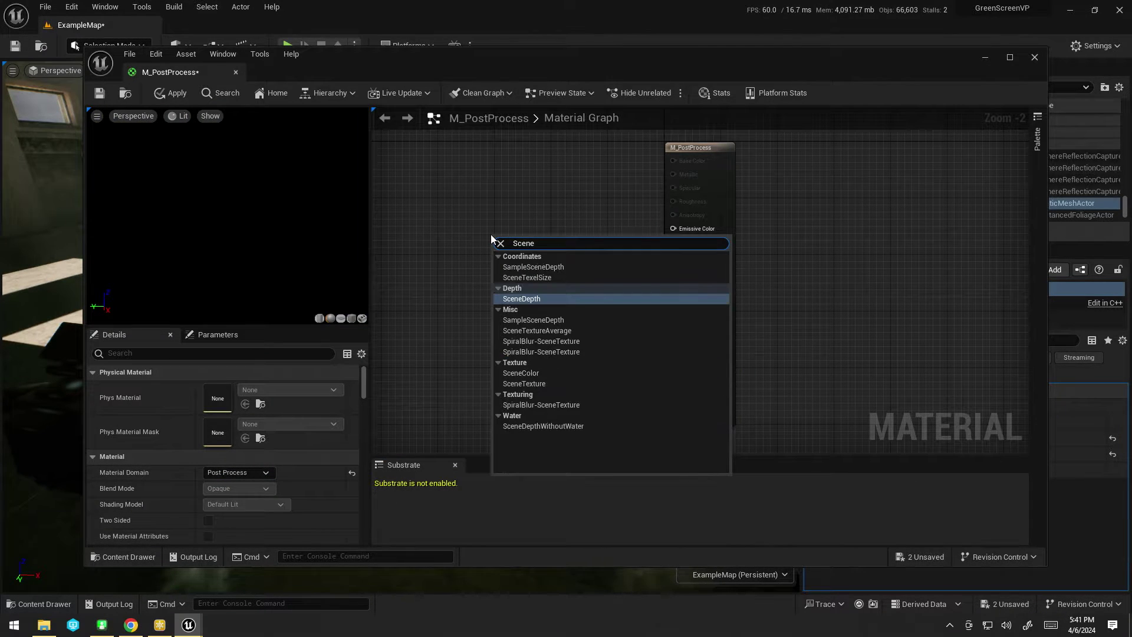
key("Escape")
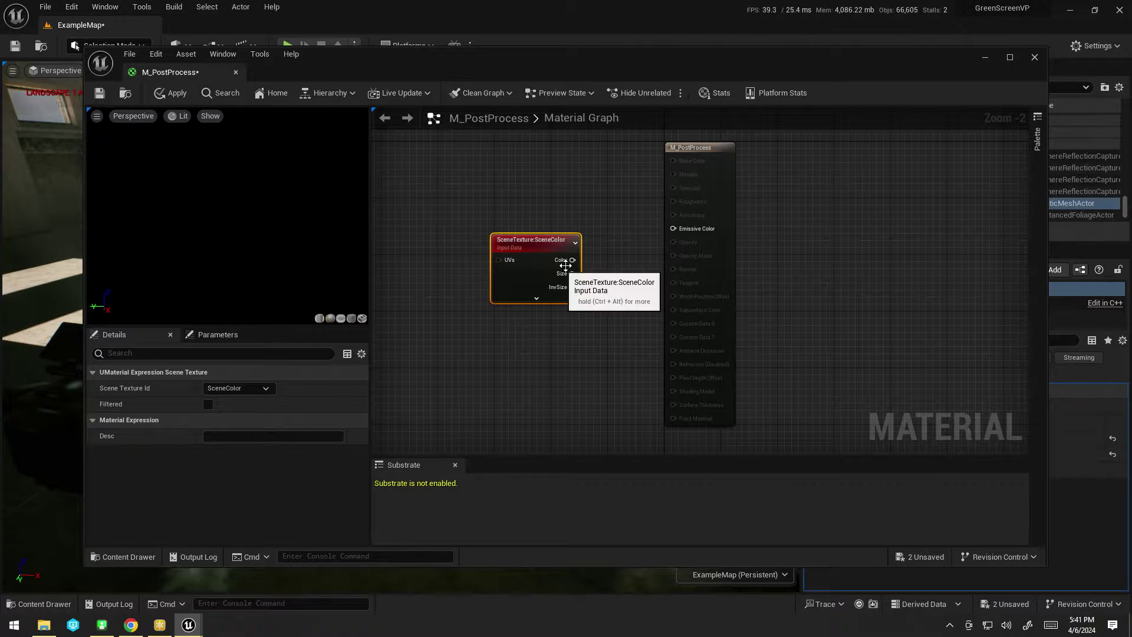
left_click_drag(544, 262, 673, 228)
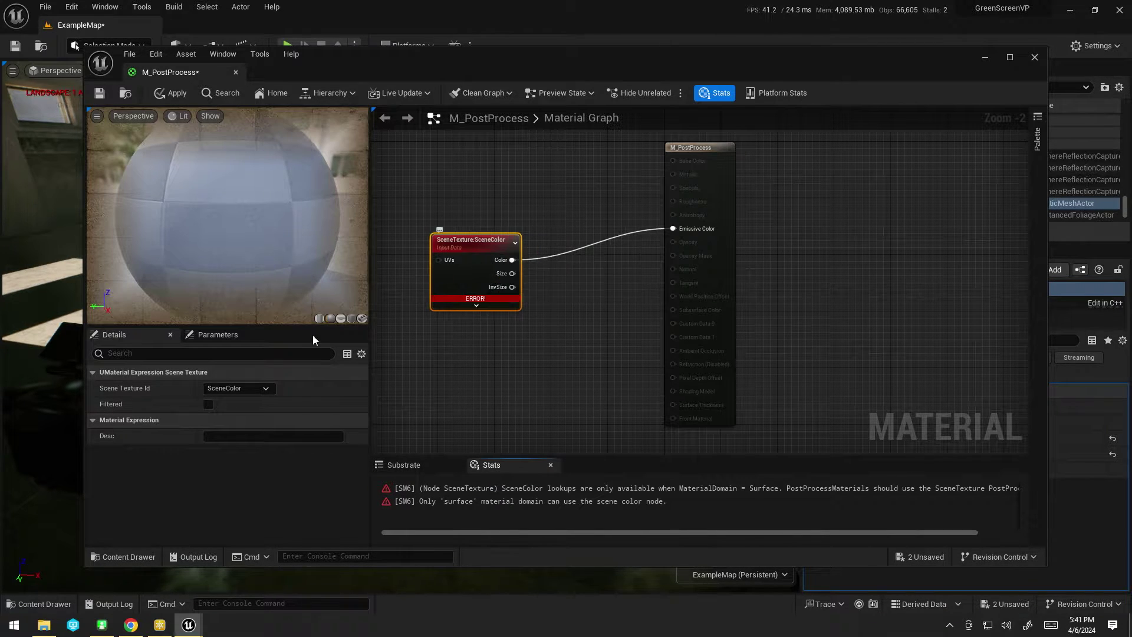
left_click(233, 385)
scroll(244, 373, "down", 3)
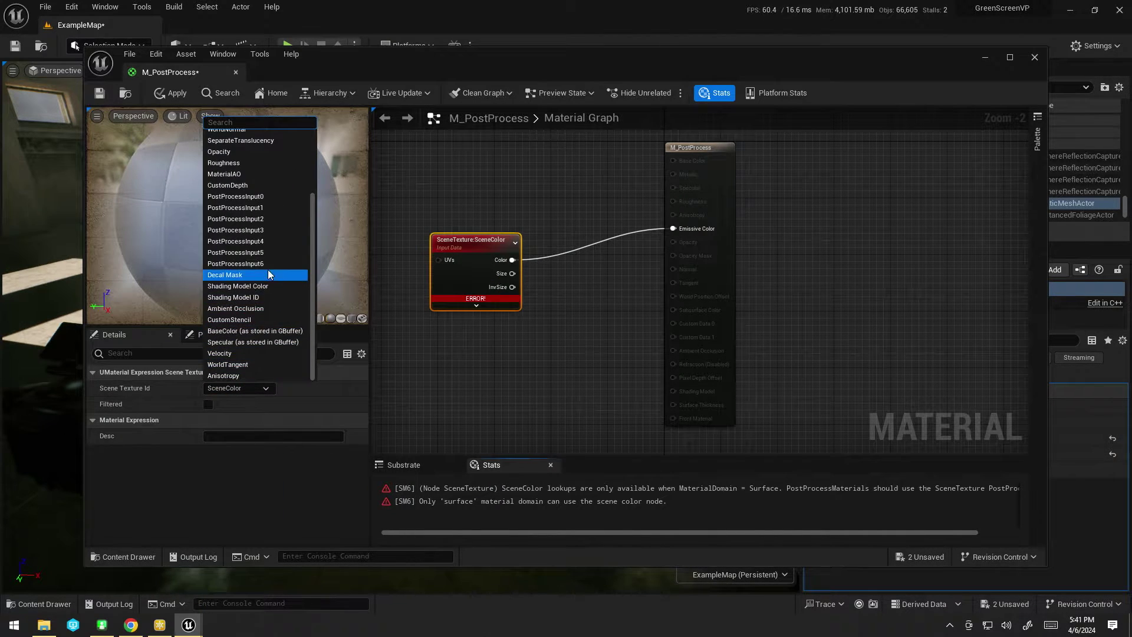
left_click(242, 321)
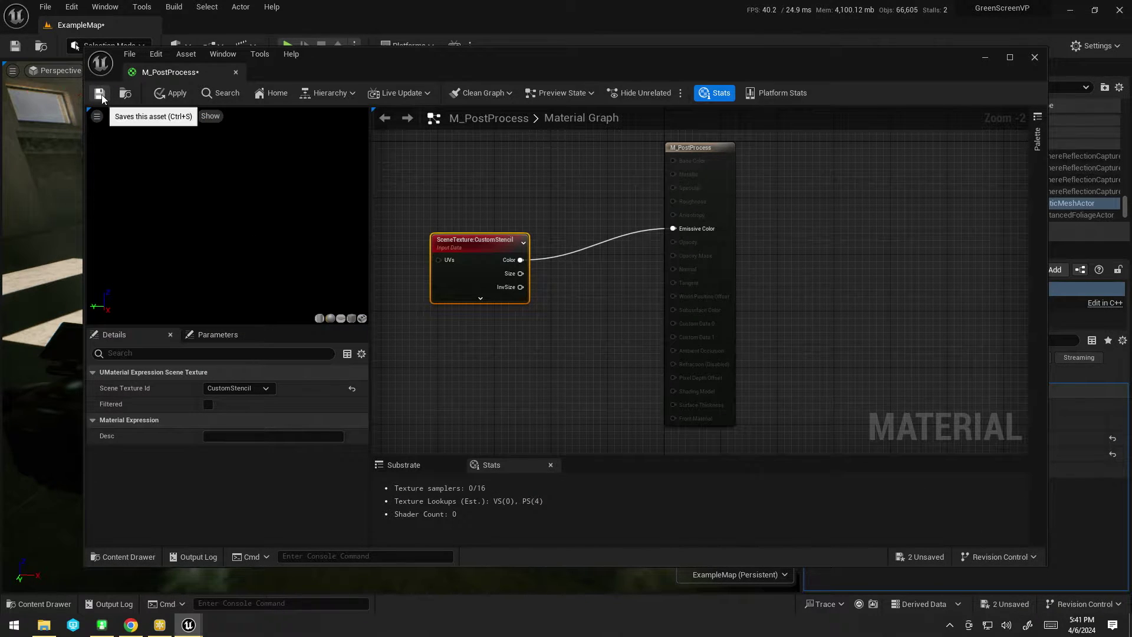
left_click(101, 93)
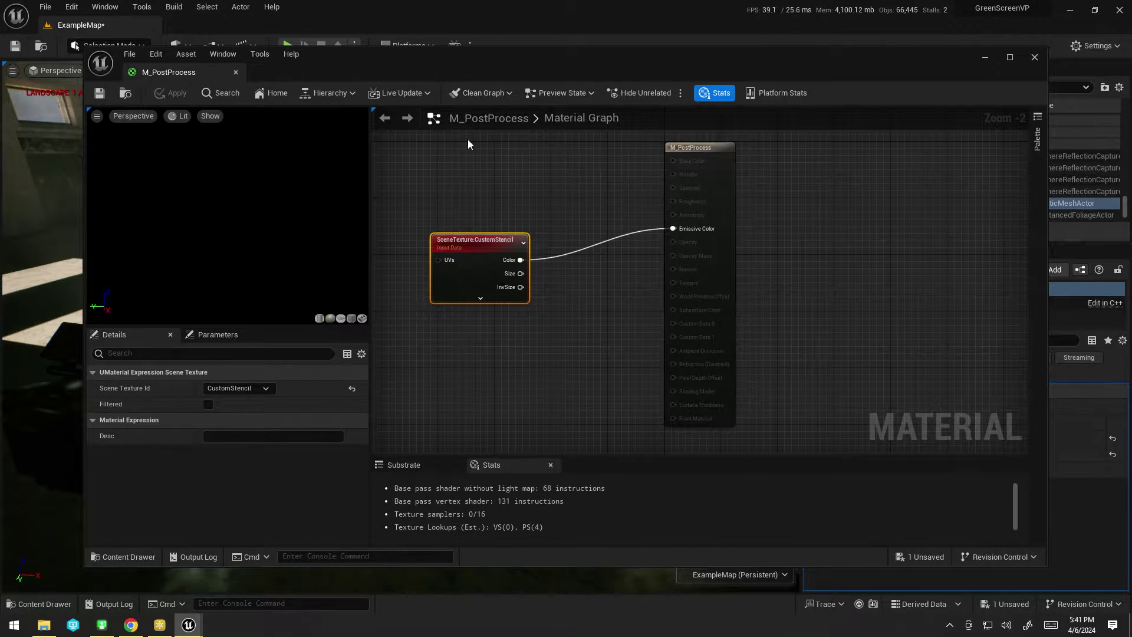
left_click(1037, 58)
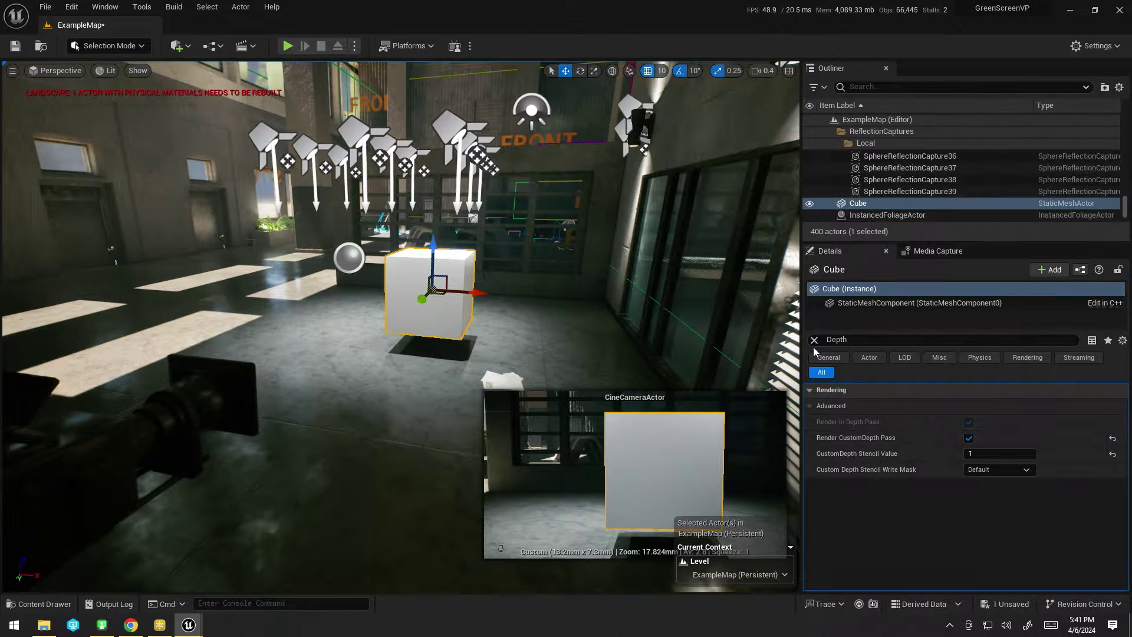
- Add M_PostProcess as an asset reference in the cine camera's Post Process Materials
left_click(814, 345)
left_click(227, 407)
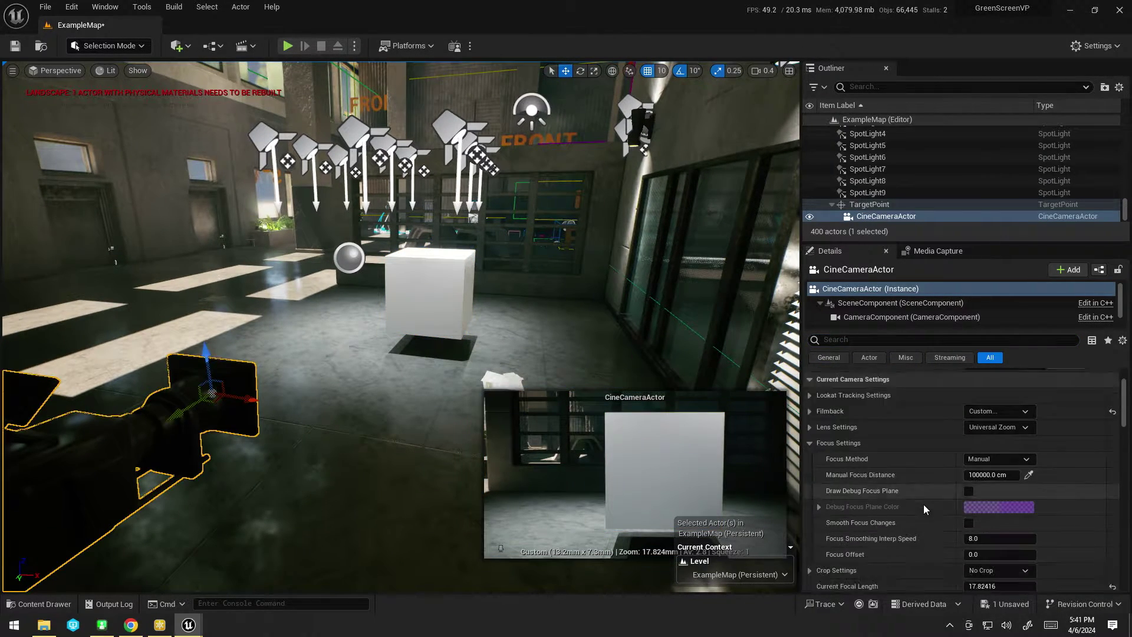
scroll(924, 504, "down", 10)
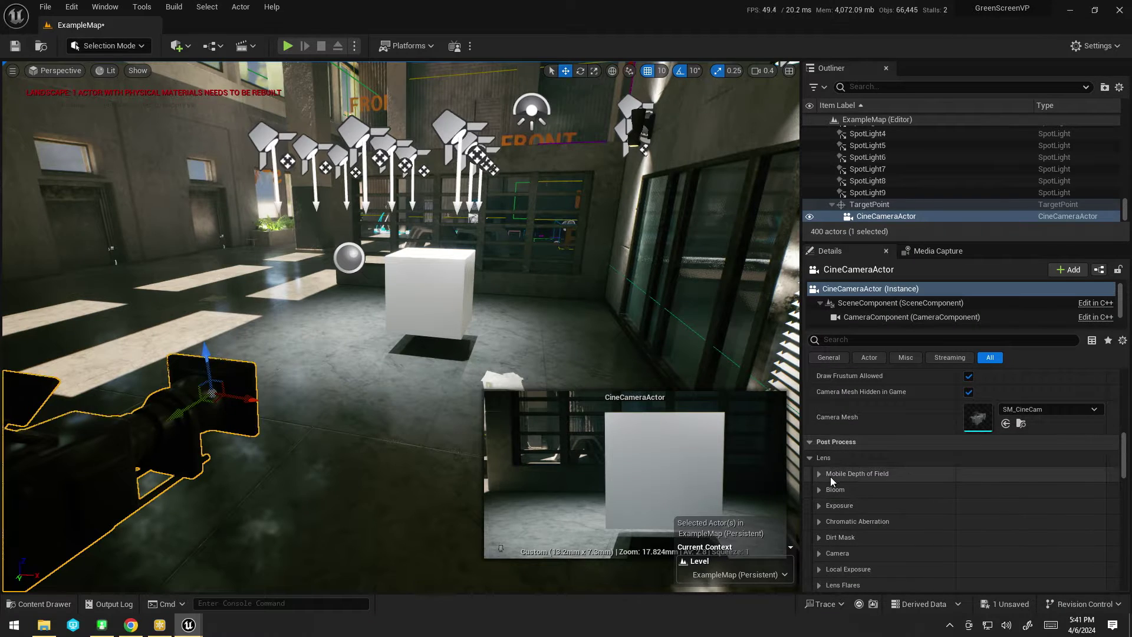
scroll(830, 477, "down", 8)
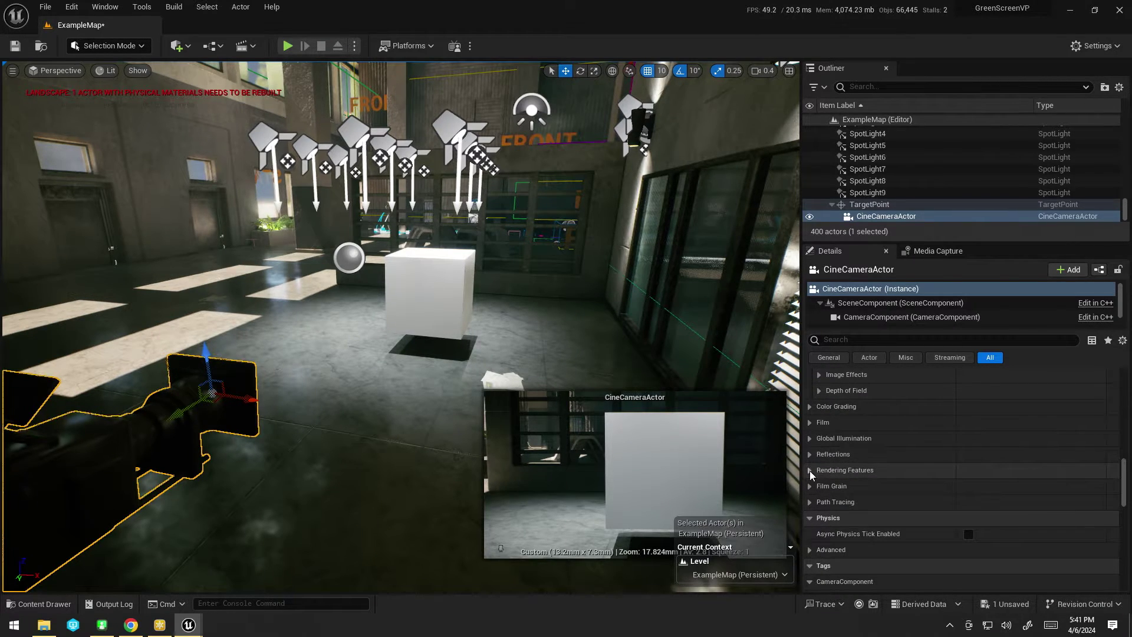
left_click(810, 470)
left_click(818, 485)
left_click(1043, 502)
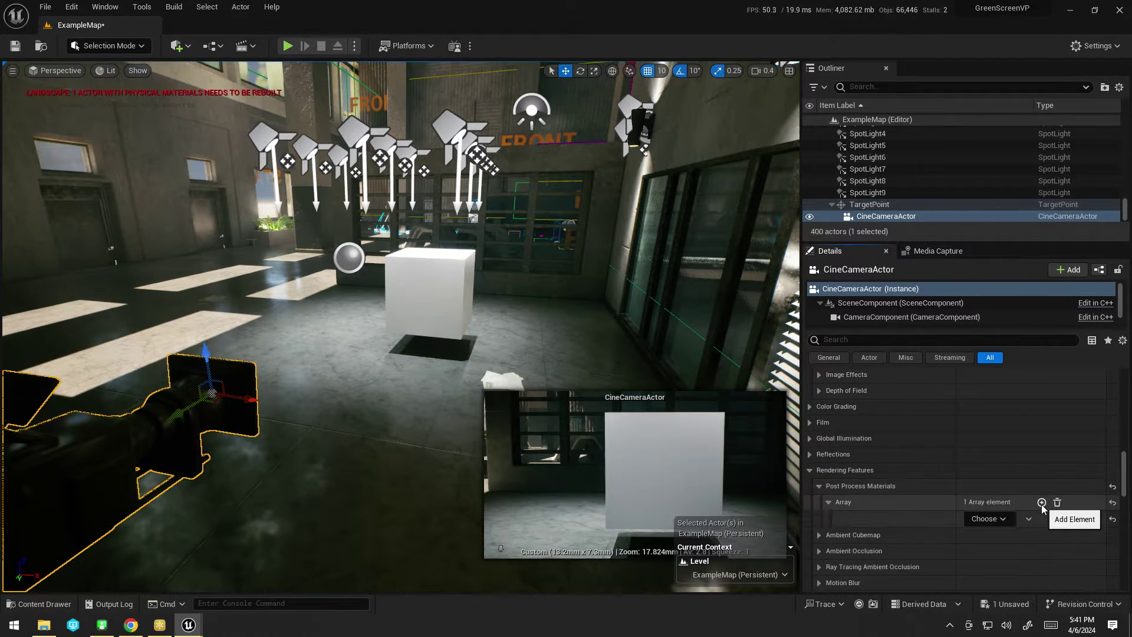
left_click(990, 518)
left_click(1007, 543)
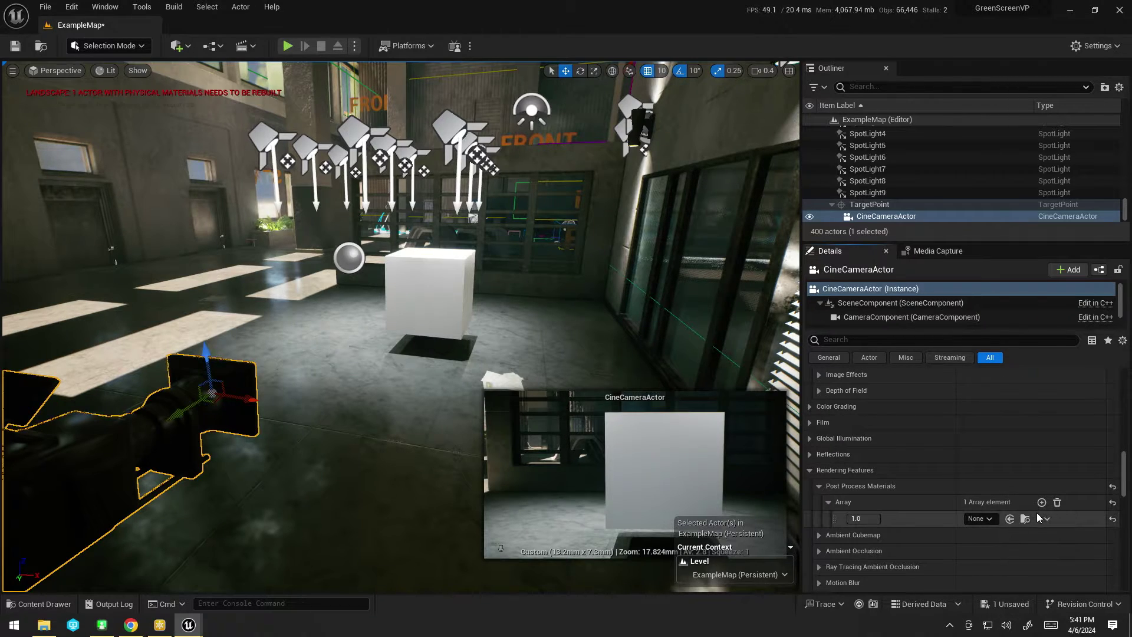
left_click(1010, 518)
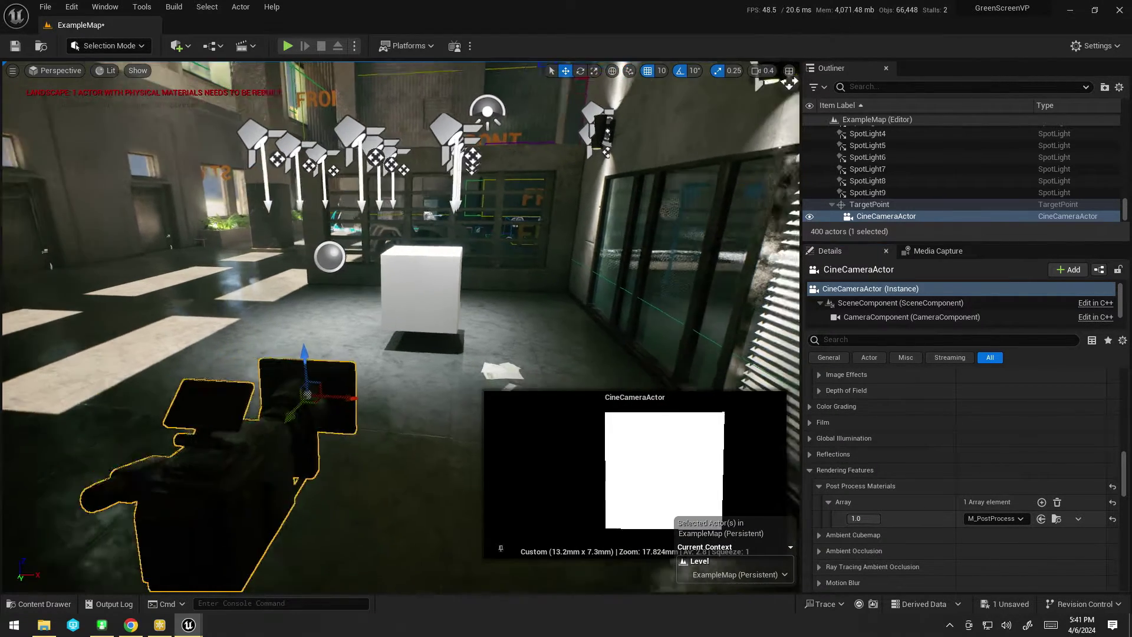
right_click_drag(498, 277, 482, 283)
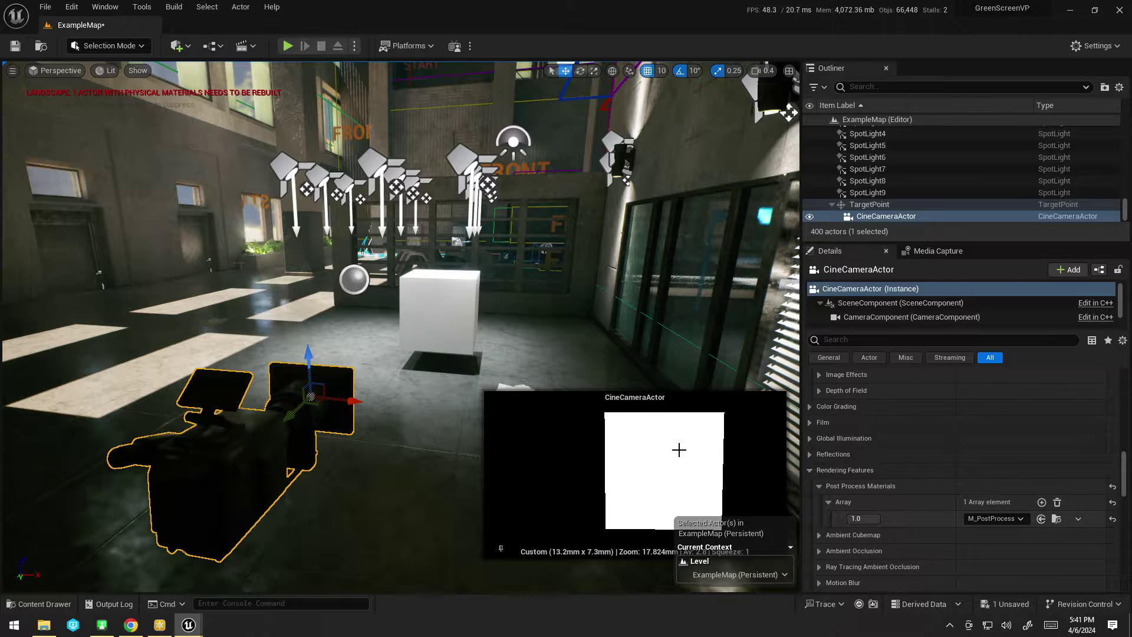
left_click(1057, 519)
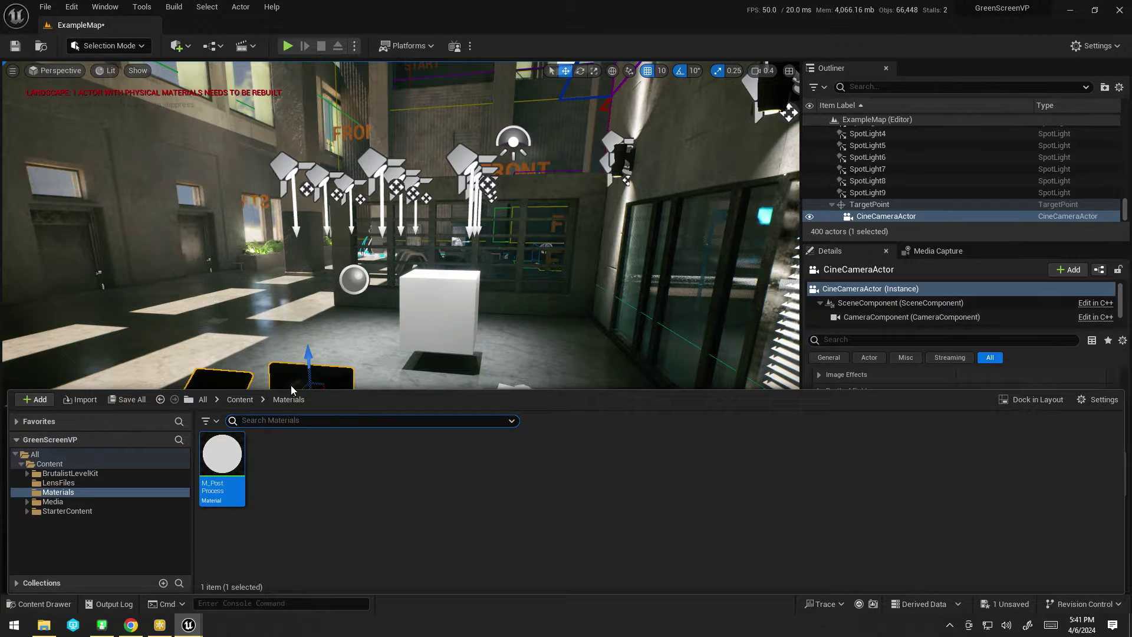
- Change M_PostProcess's Blendable Location to Before Tonemapping and apply it
double_click(223, 455)
left_click(473, 242)
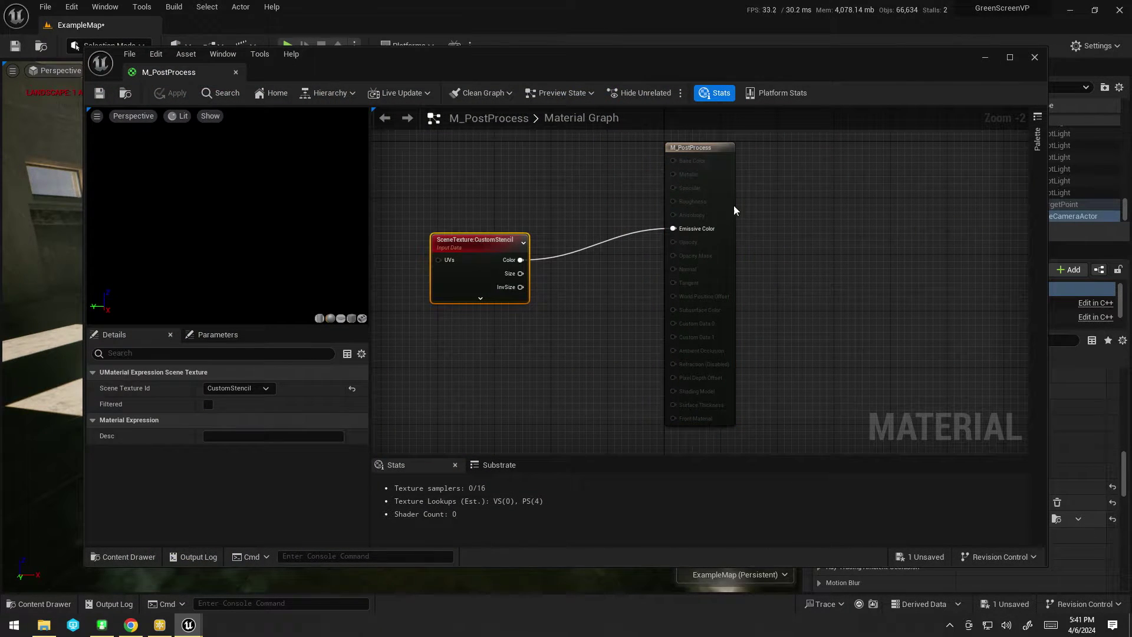
left_click(703, 145)
left_click(200, 352)
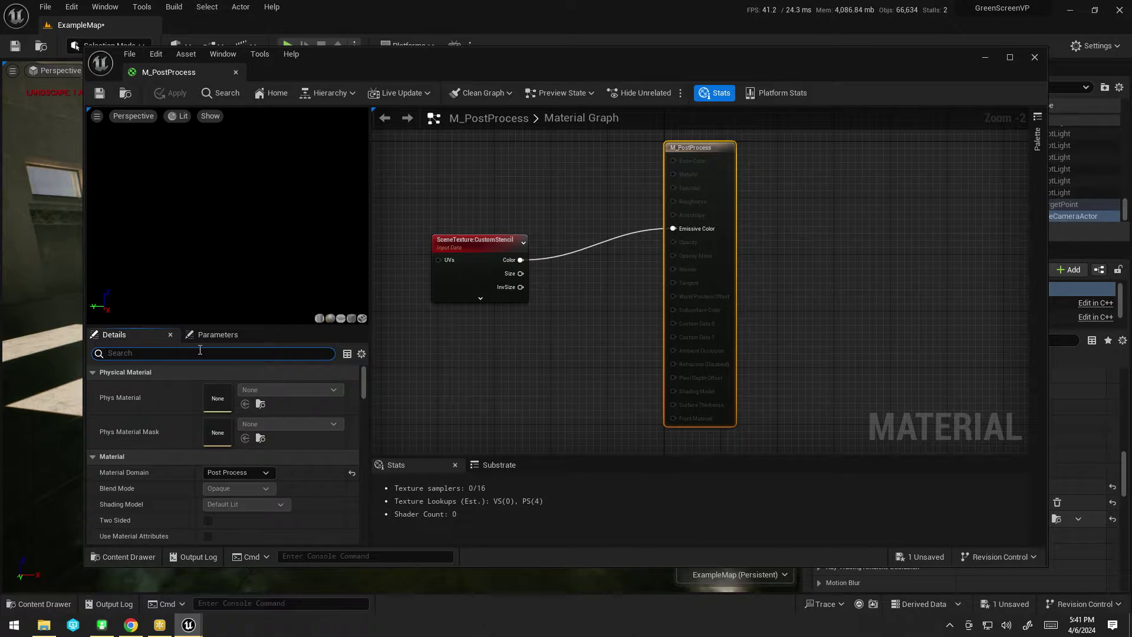
type("Tone")
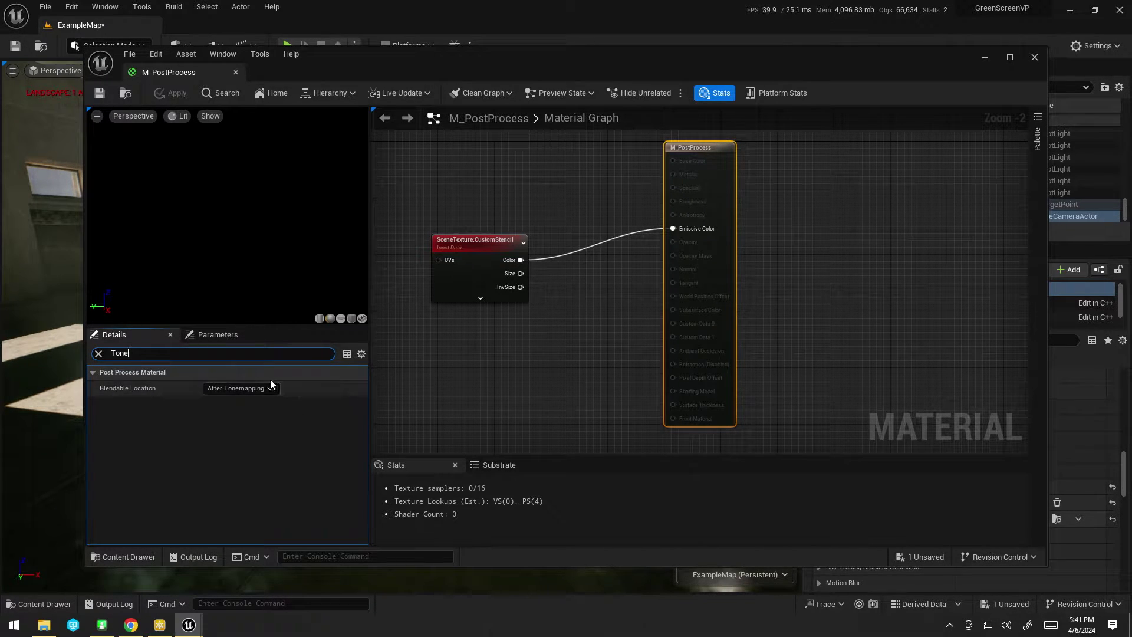
left_click(254, 389)
left_click(246, 412)
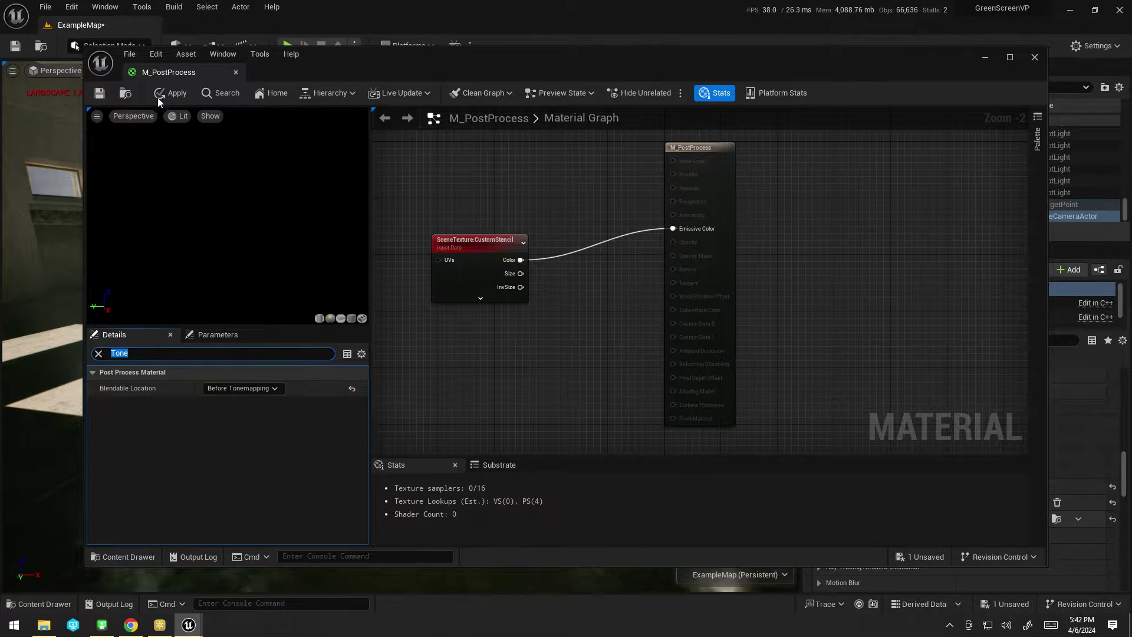
left_click(99, 94)
- Fly the view around the camera and white cube, then return to the Materials folder
left_click(1035, 57)
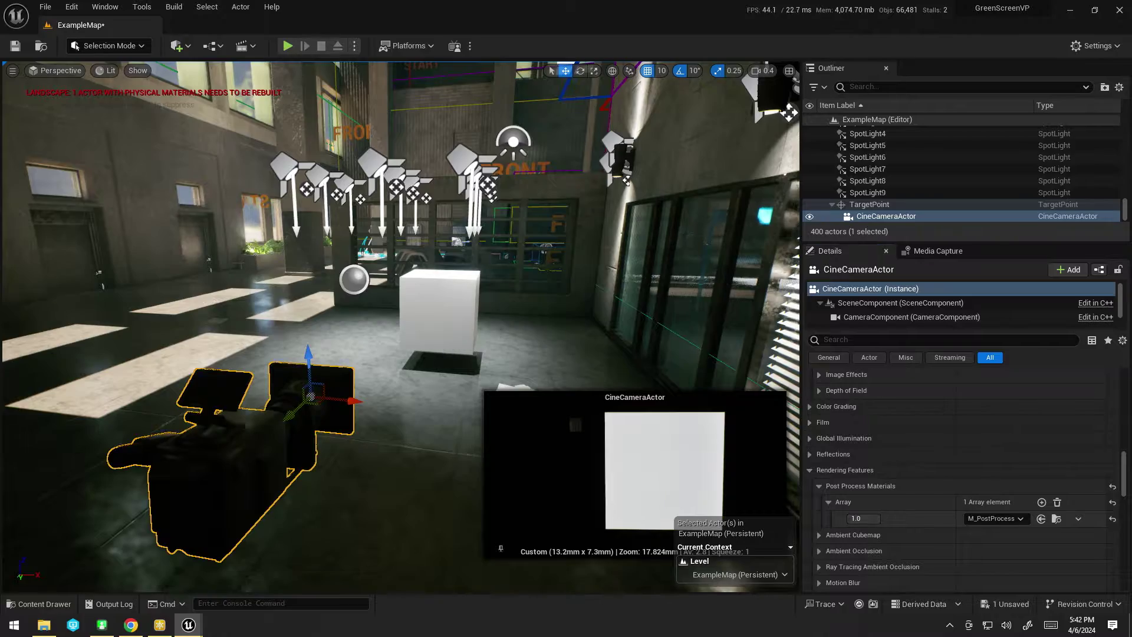
right_click_drag(401, 325, 449, 333)
right_click_drag(585, 489, 585, 490)
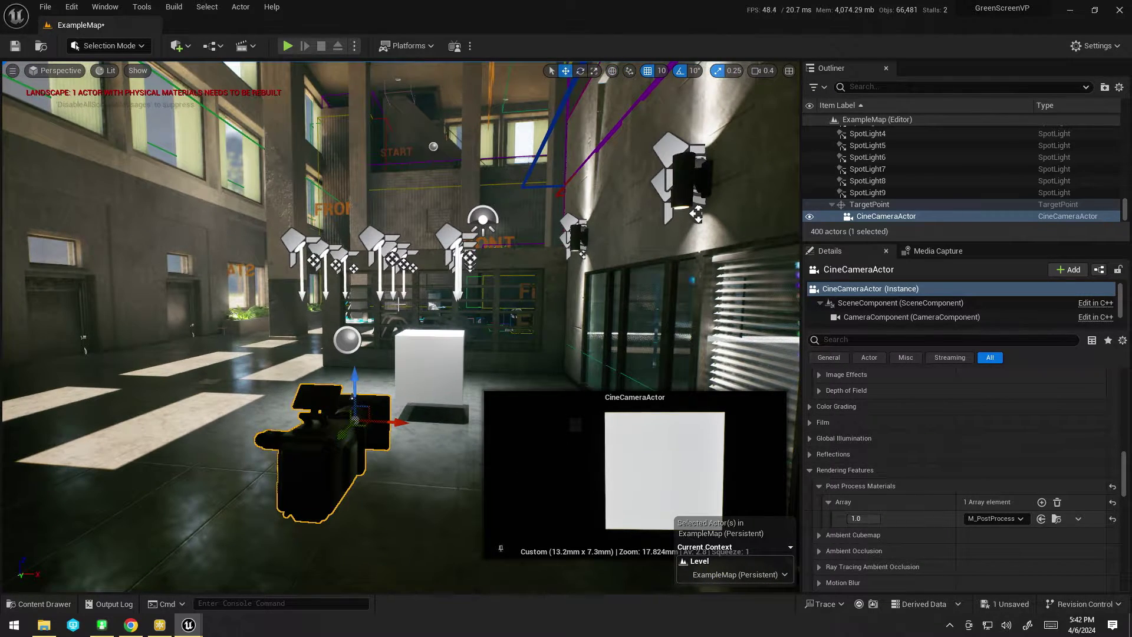
right_click_drag(429, 326, 452, 283)
right_click_drag(458, 347, 459, 347)
key("ctrl+space")
- Create a new material named M_CubeMagic and open it
right_click(439, 493)
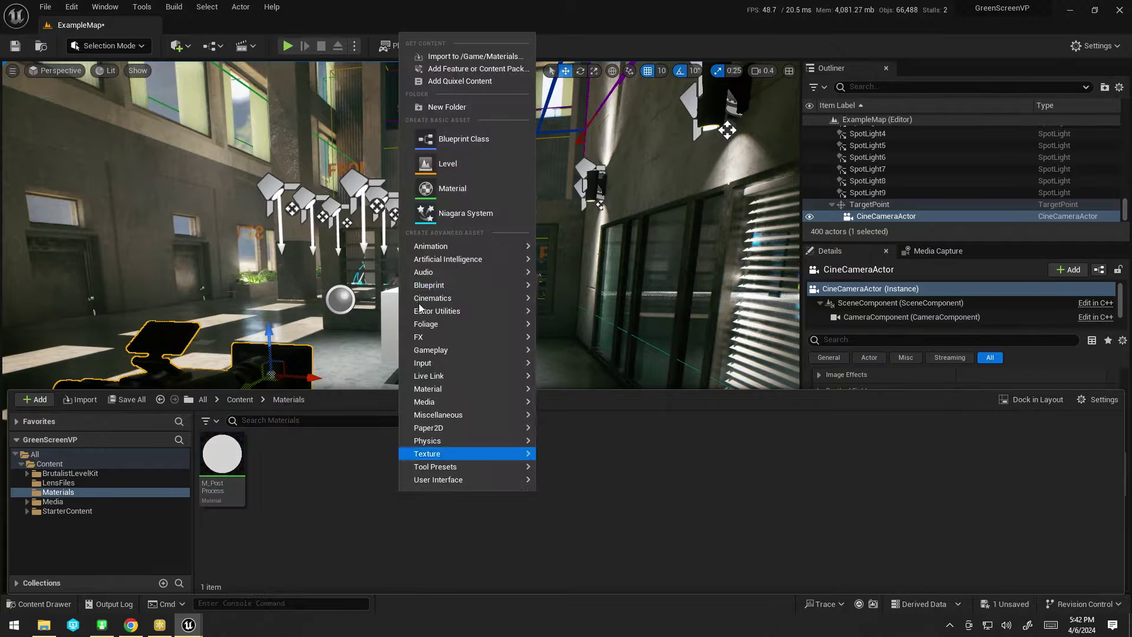
left_click(444, 185)
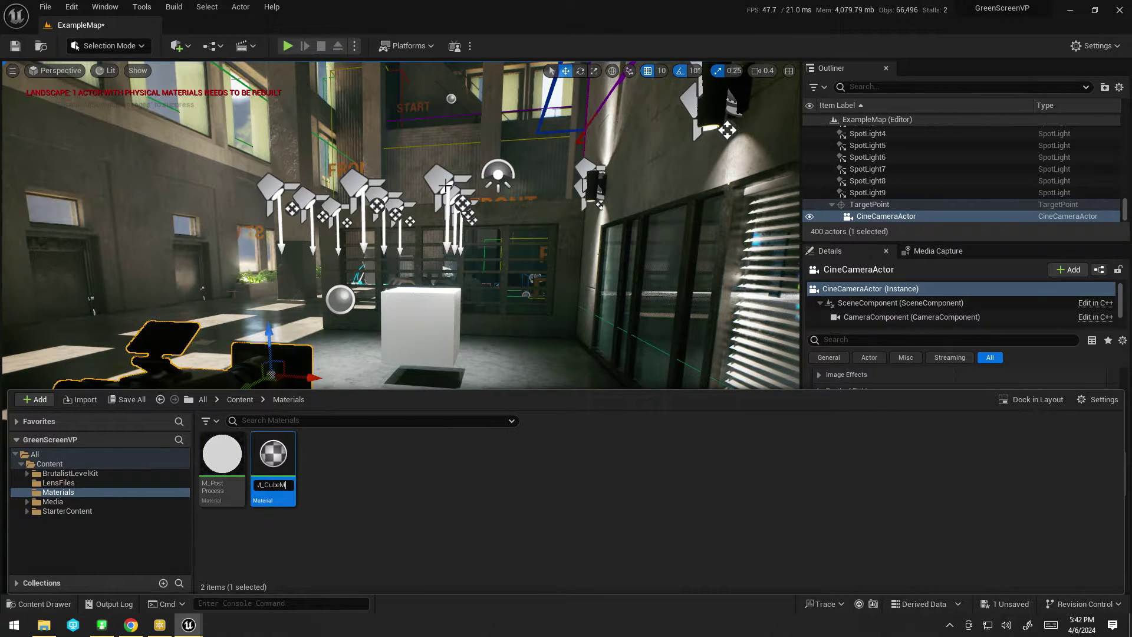
key("Return")
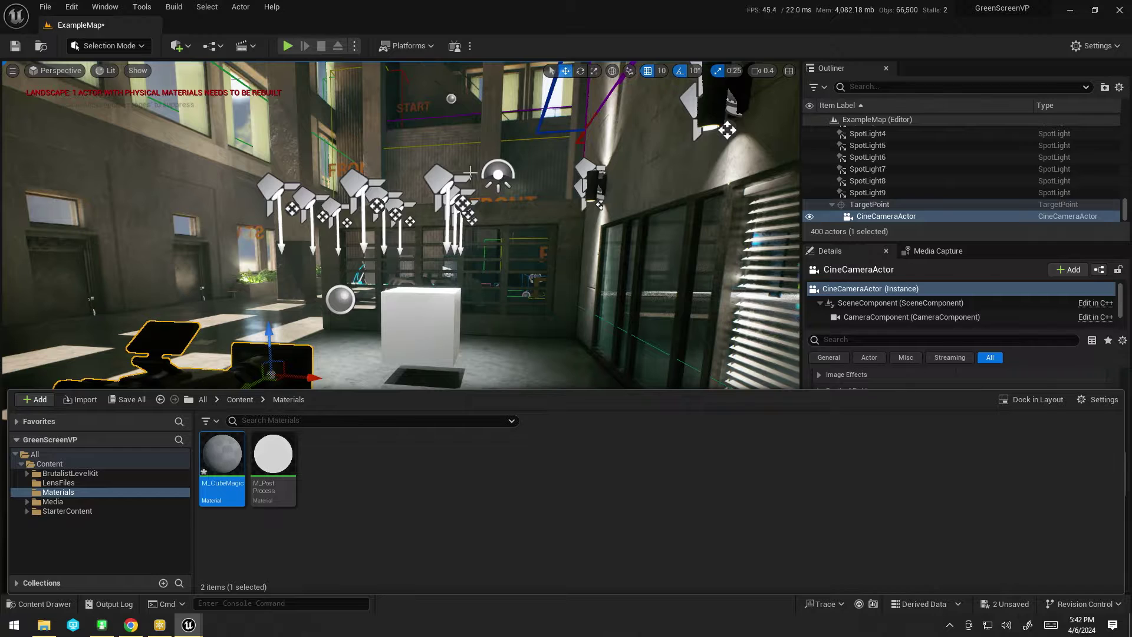
double_click(222, 460)
- Make M_CubeMagic Translucent and Unlit with a Constant 0 driving Opacity, then save
left_click(252, 472)
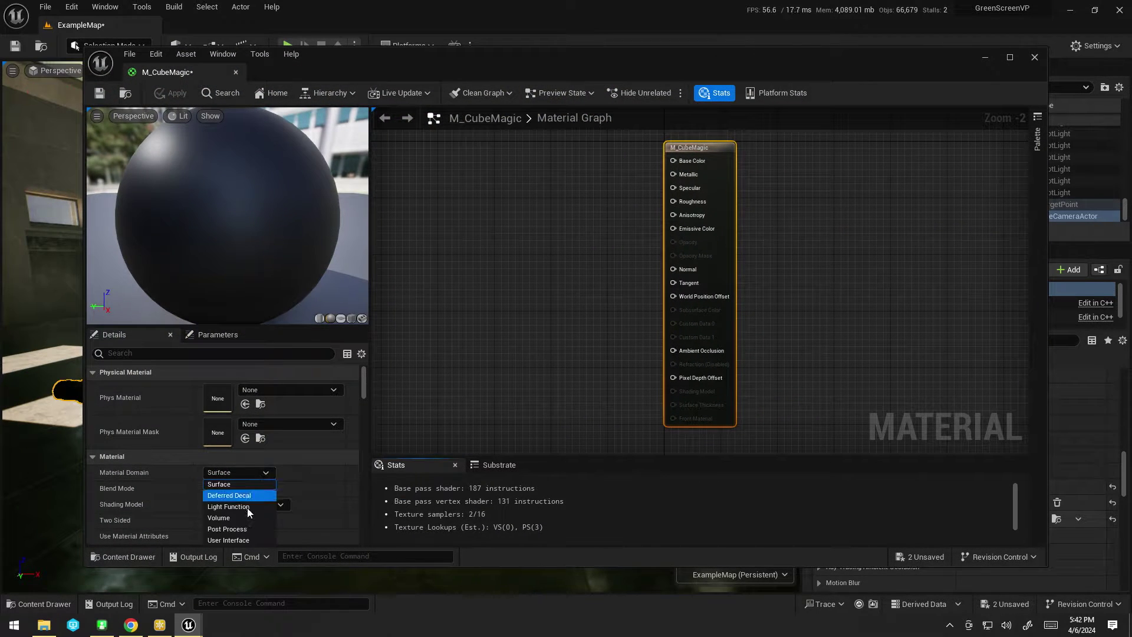
left_click(500, 413)
left_click(235, 488)
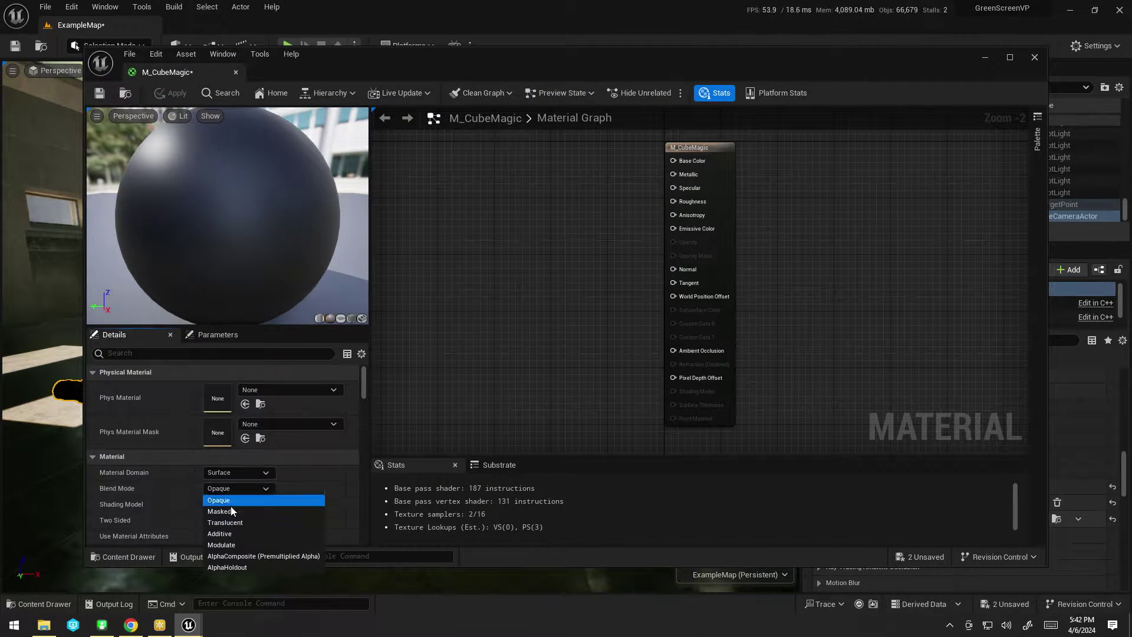
left_click(228, 523)
left_click(229, 505)
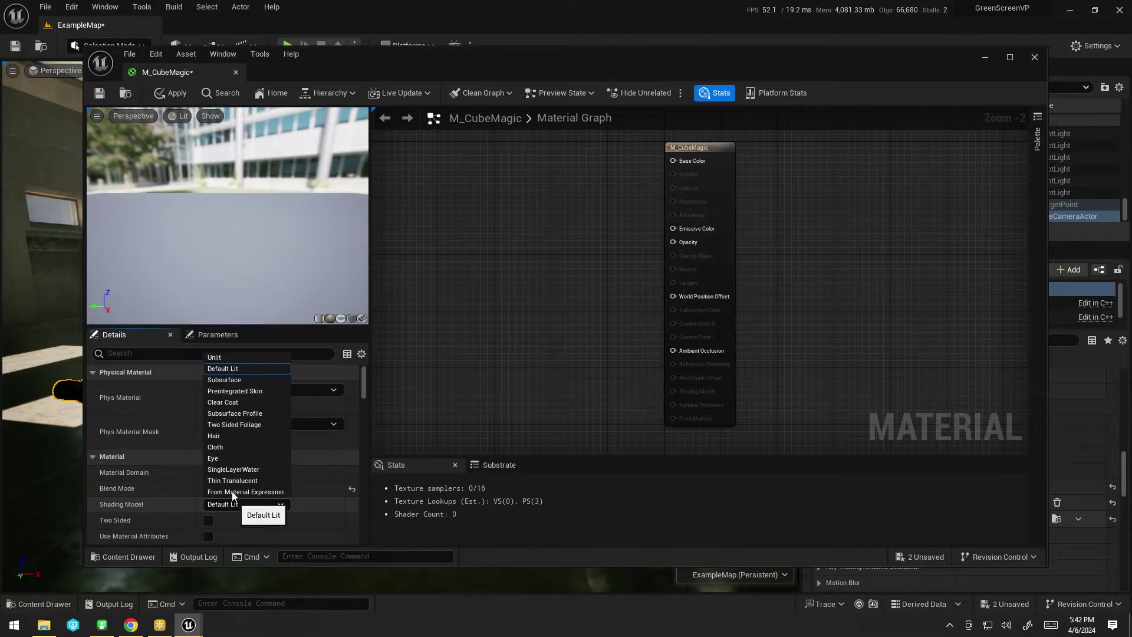
left_click(232, 357)
mouse_move(560, 237)
right_mouse_down()
mouse_move(619, 274)
mouse_move(660, 265)
right_mouse_up()
scroll(618, 274, "up", 2)
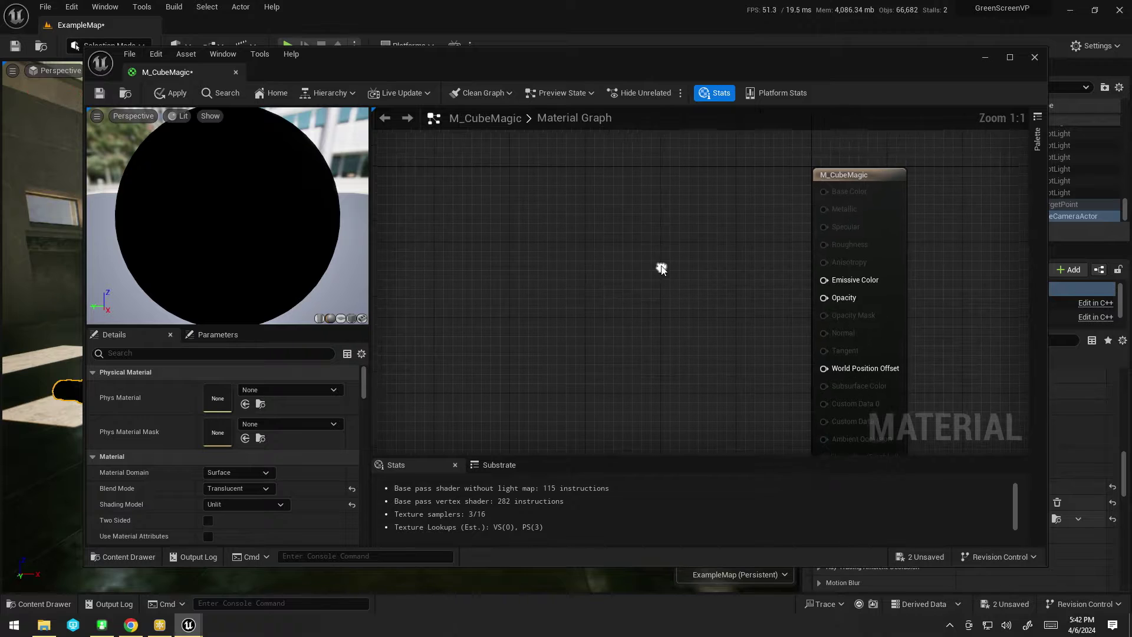
left_click(601, 262)
left_click_drag(670, 287, 825, 296)
left_click(98, 94)
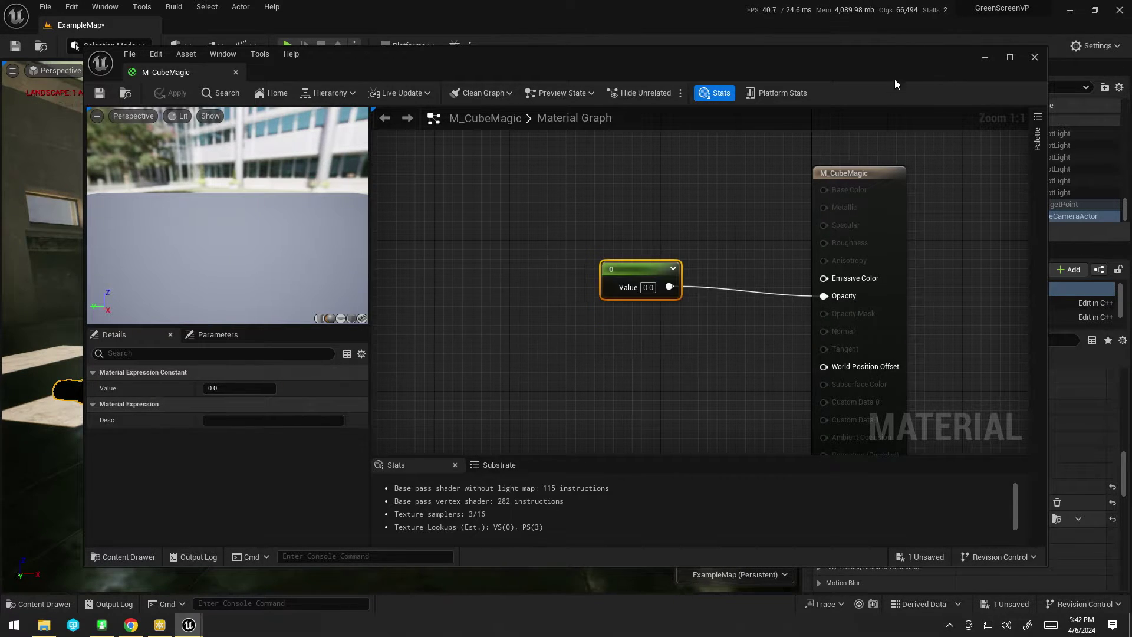
- Assign M_CubeMagic to the cube's material slot, then reopen the material
left_click(985, 57)
left_click(420, 330)
key("ctrl+space")
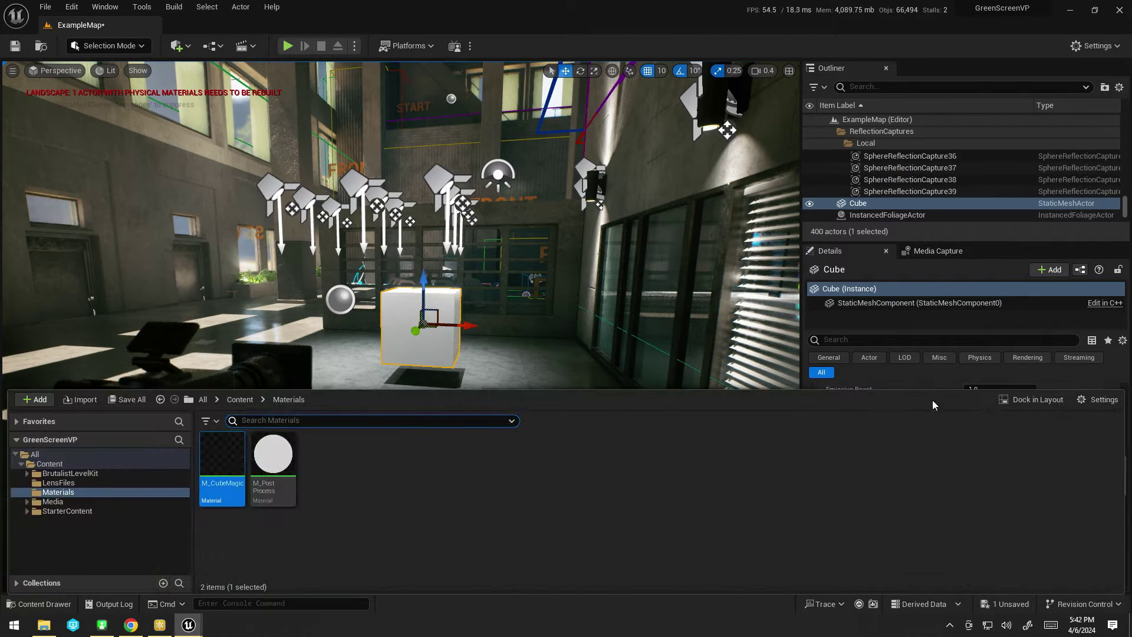
scroll(1016, 444, "up", 10)
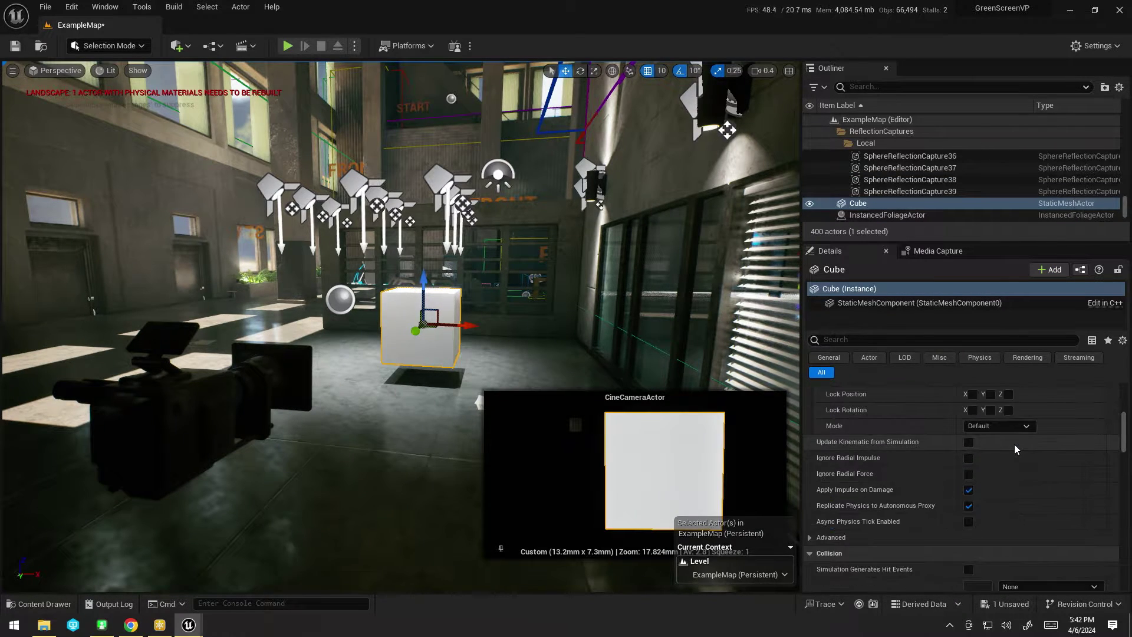
left_click(1006, 528)
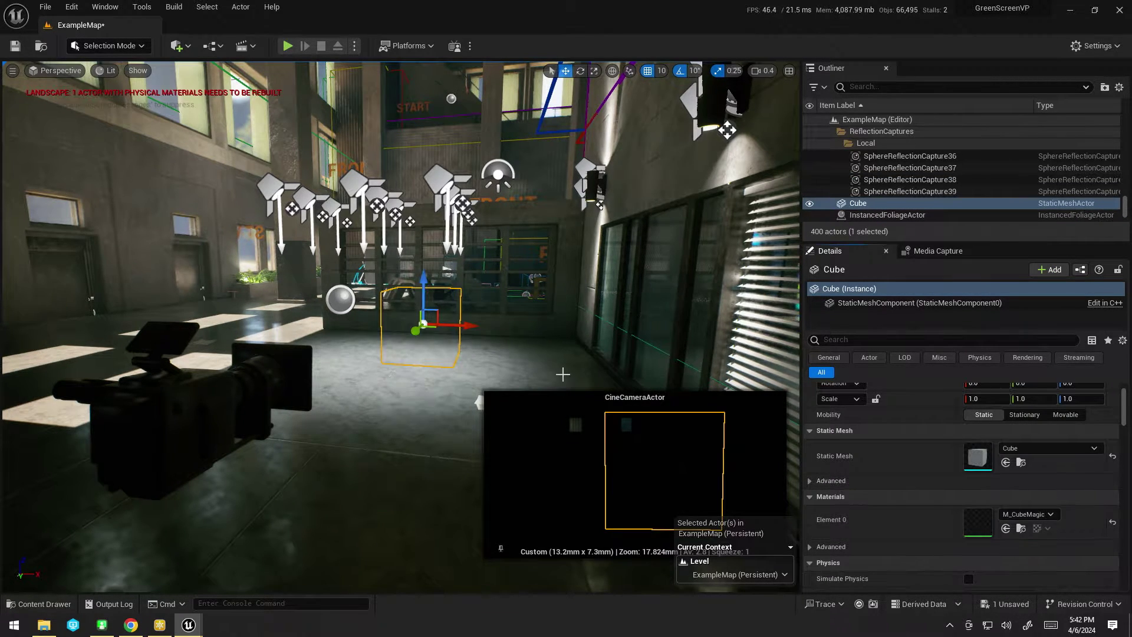
mouse_move(563, 374)
right_mouse_down()
mouse_move(531, 374)
mouse_move(566, 371)
right_mouse_up()
key("ctrl+space")
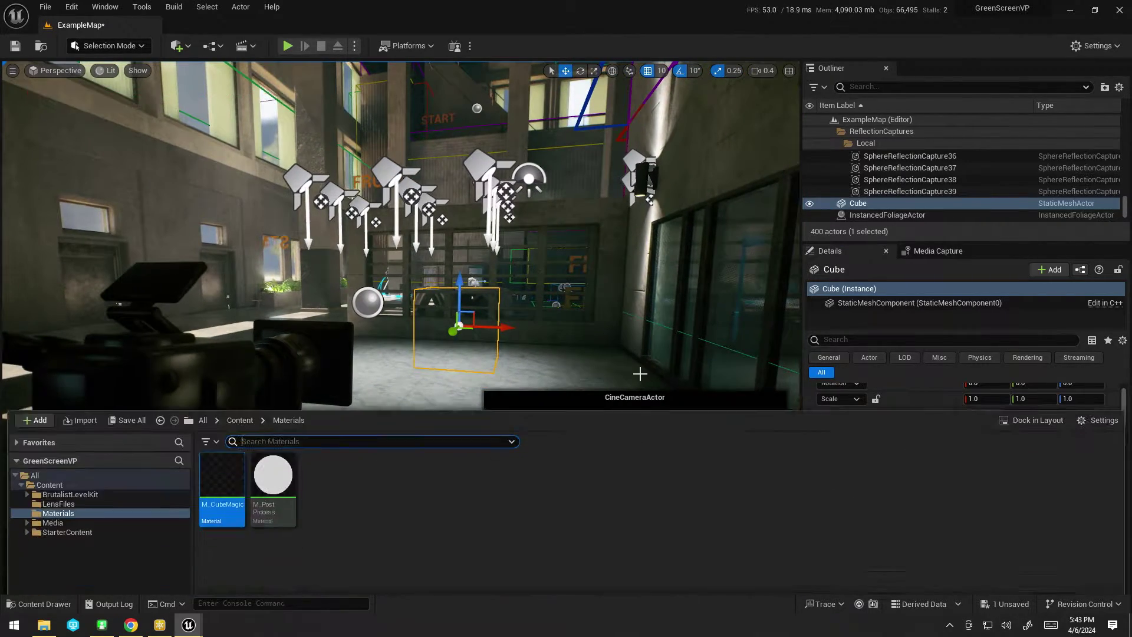
double_click(222, 463)
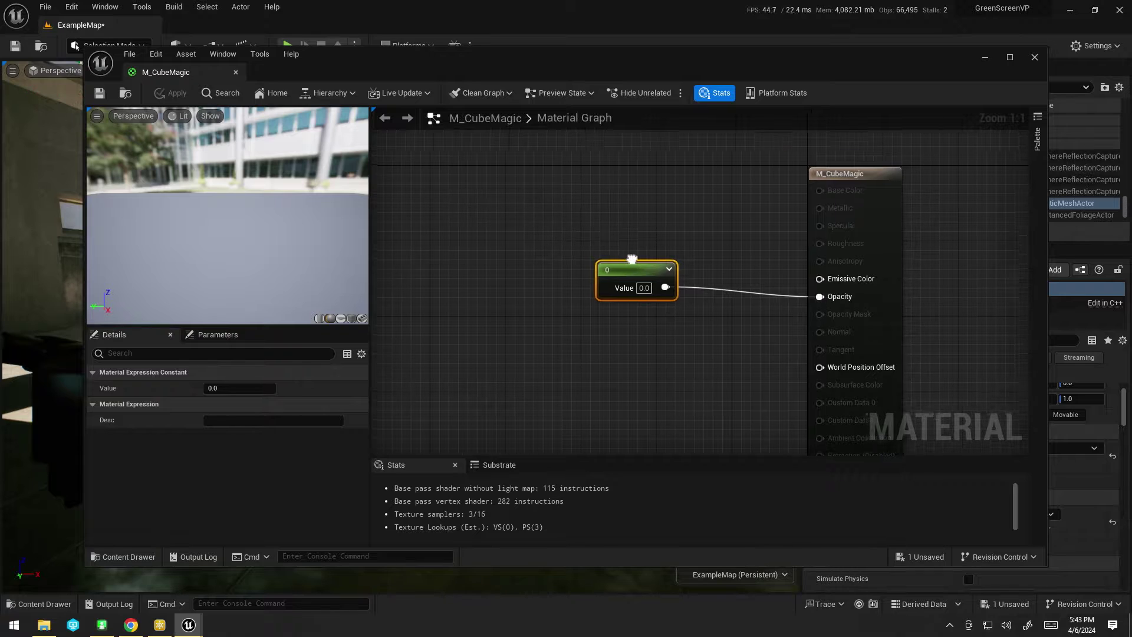
- Enable custom depth writes on M_CubeMagic's result node
left_click(834, 180)
left_click(153, 353)
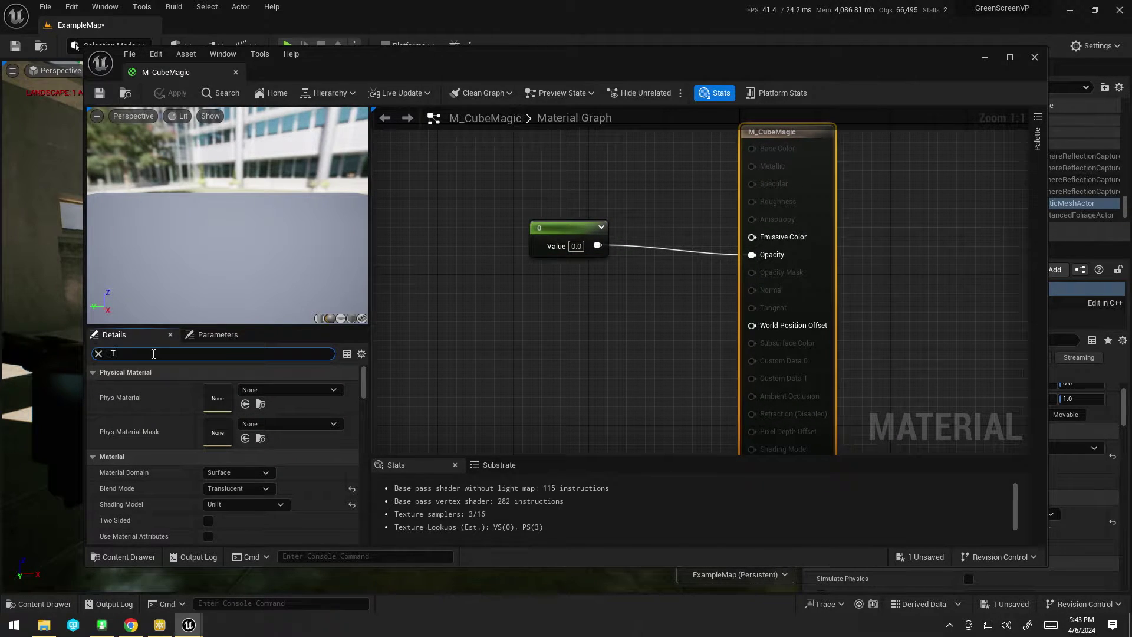
scroll(220, 459, "down", 3)
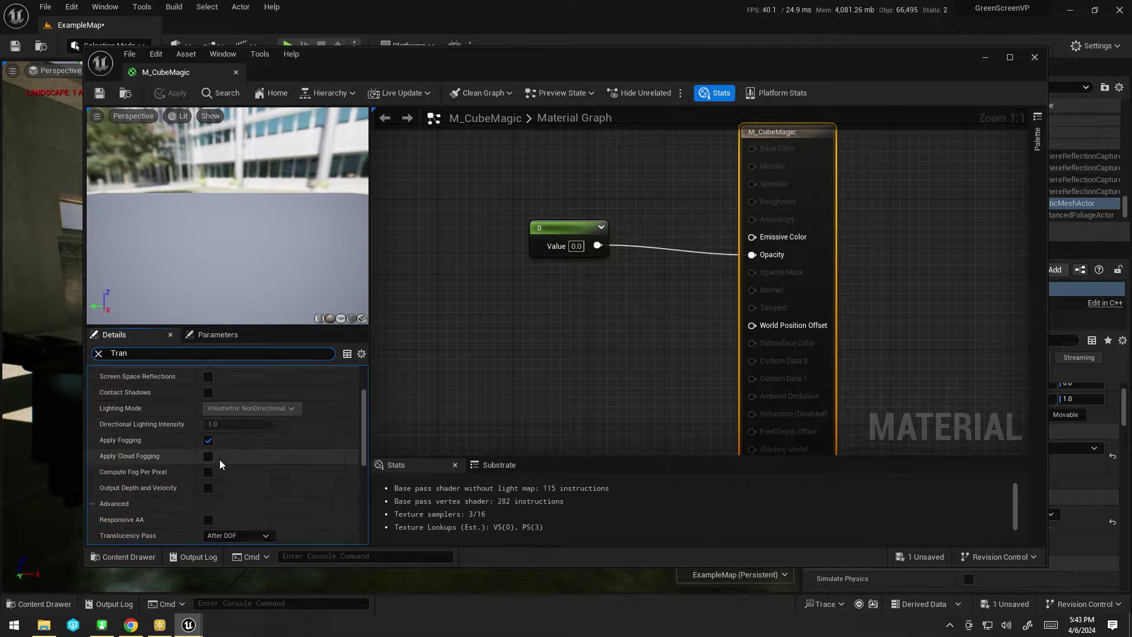
scroll(219, 465, "down", 1)
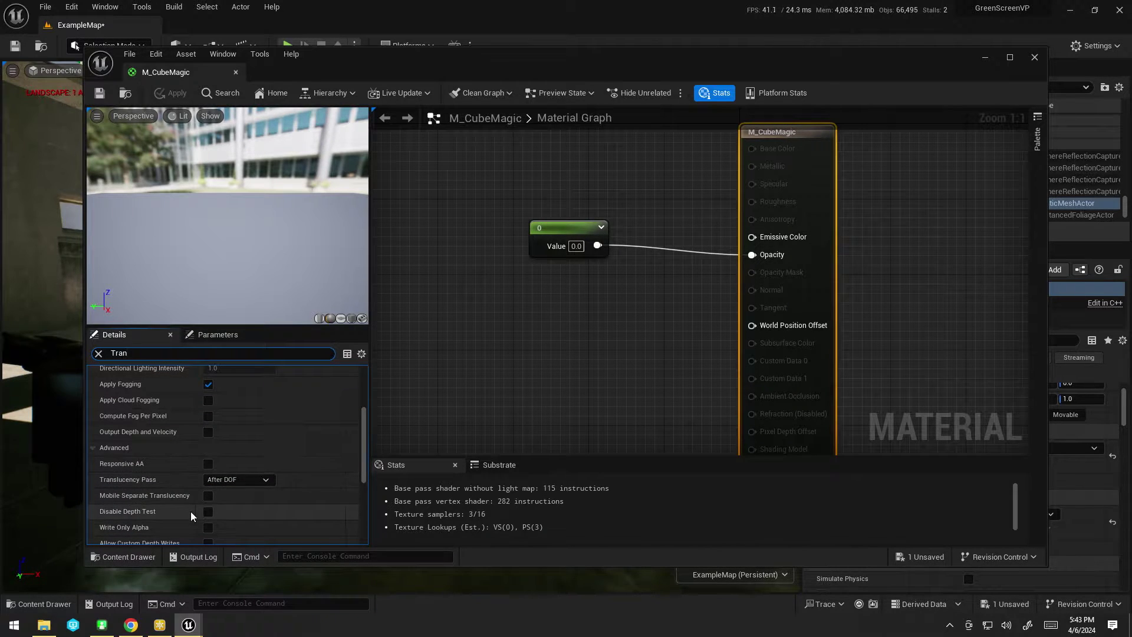
scroll(205, 517, "down", 2)
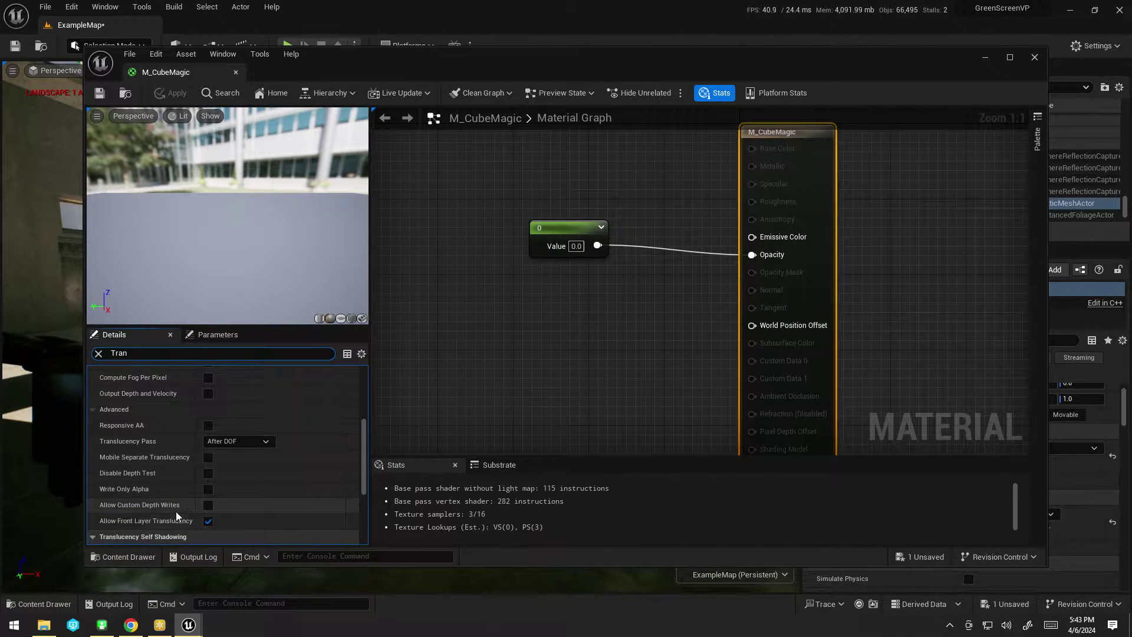
left_click(208, 505)
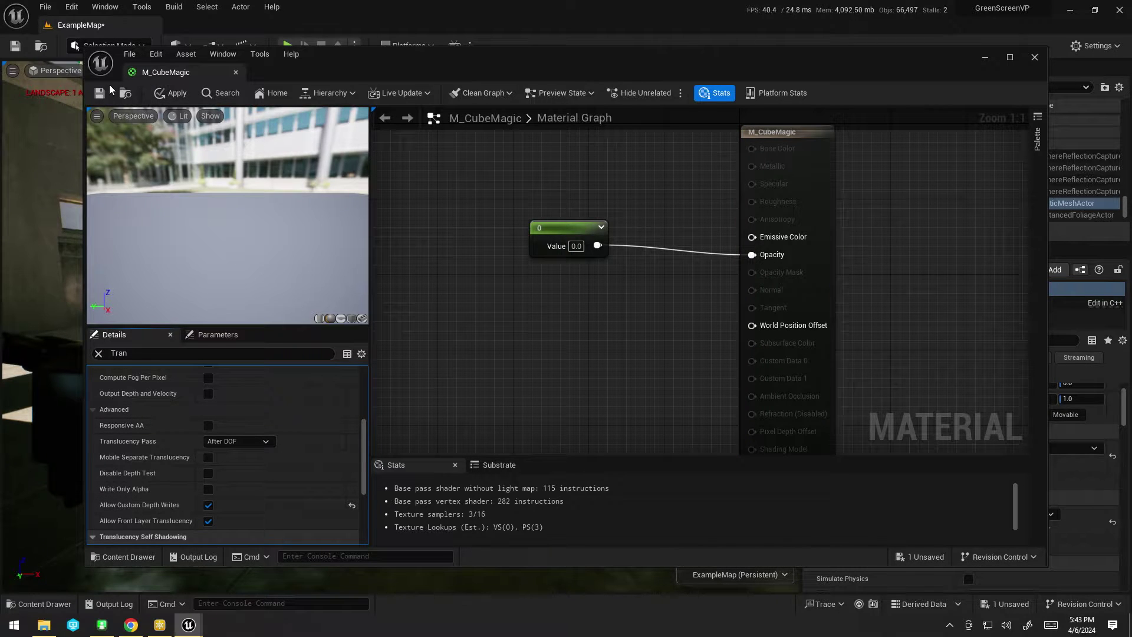
left_click_drag(962, 51, 891, 528)
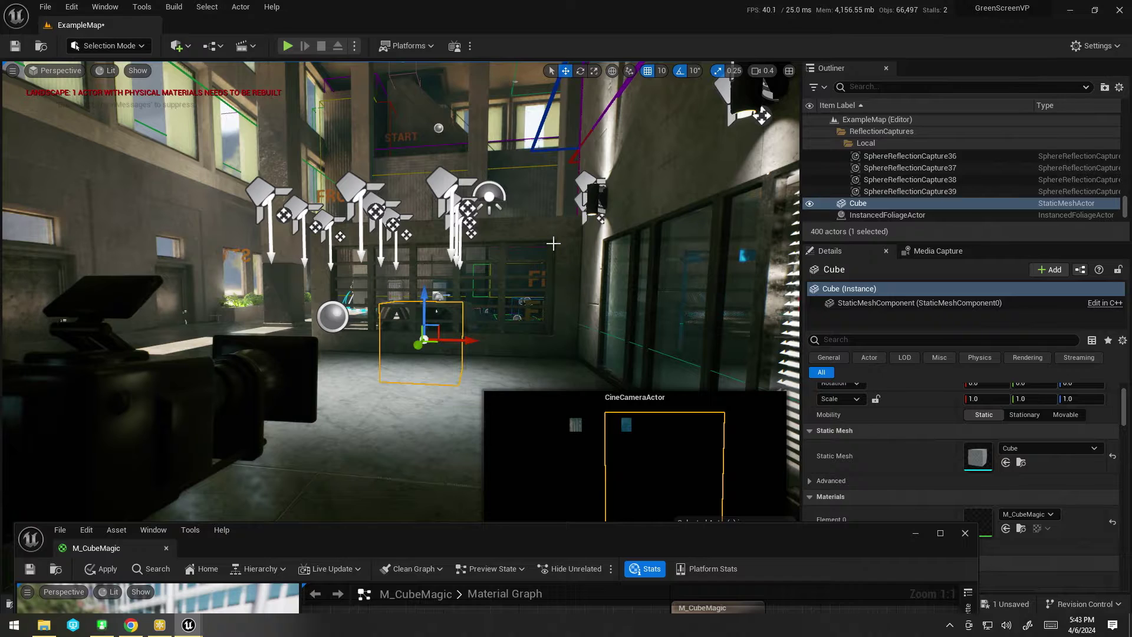
left_click_drag(378, 536, 480, 58)
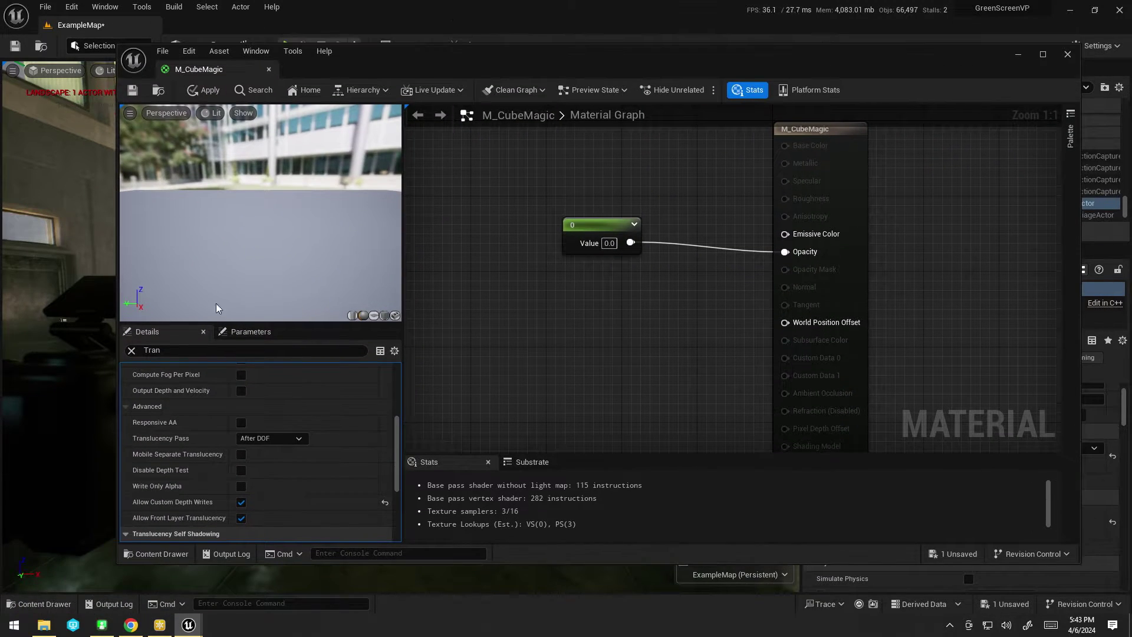
- Set the Opacity Mask Clip Value to 0, save M_CubeMagic, and return to the level
left_click(181, 353)
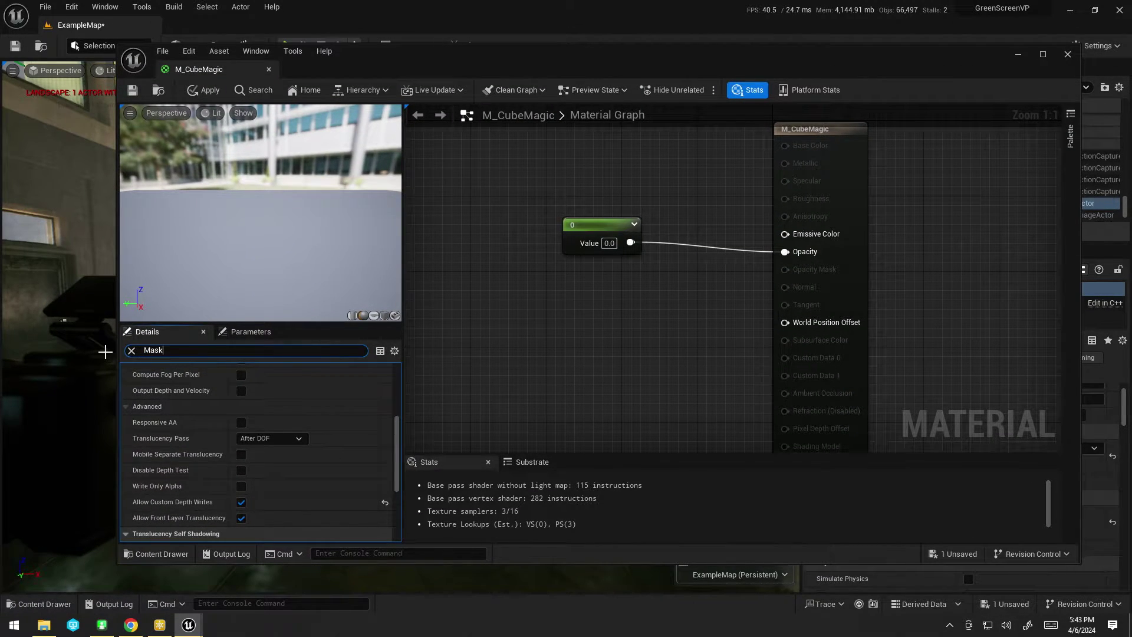
type("Mask")
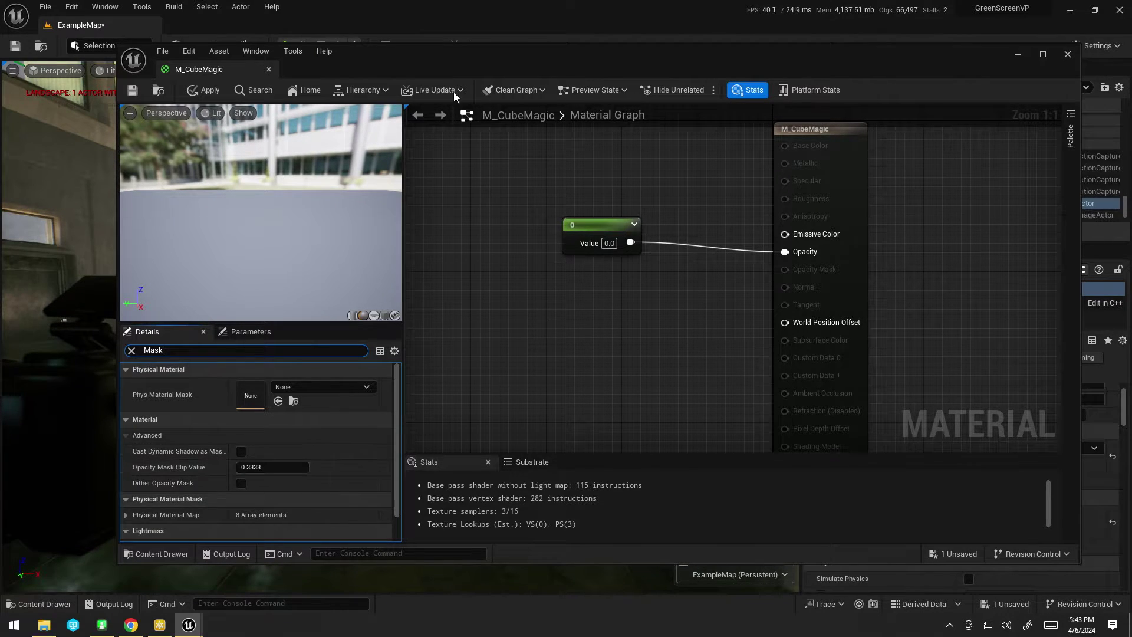
left_click_drag(459, 57, 436, 497)
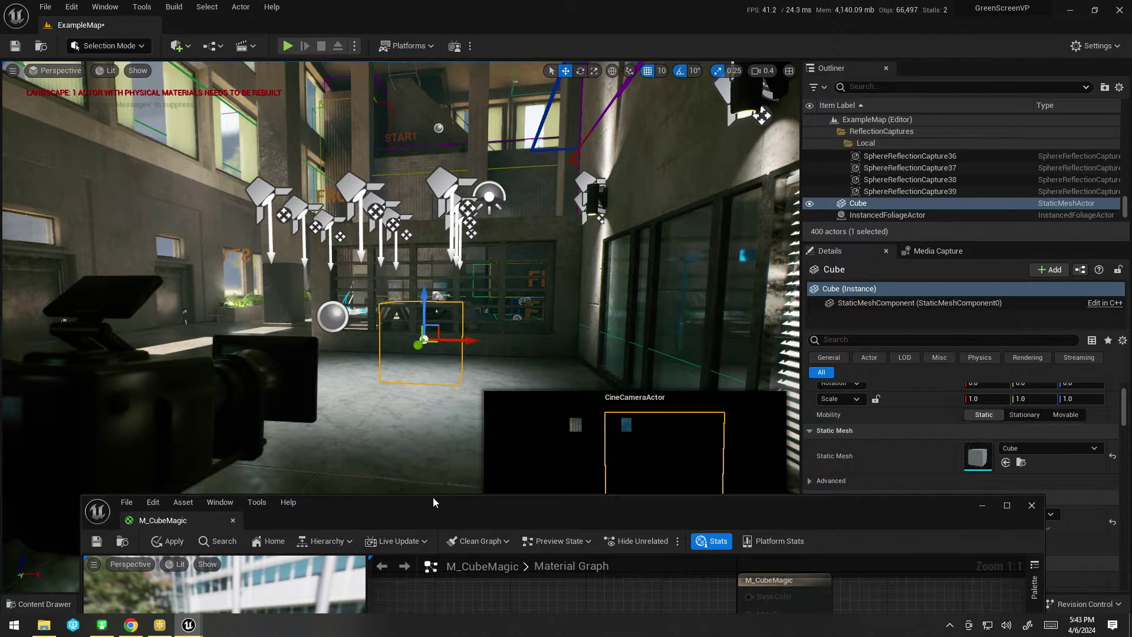
left_click_drag(433, 505, 414, 122)
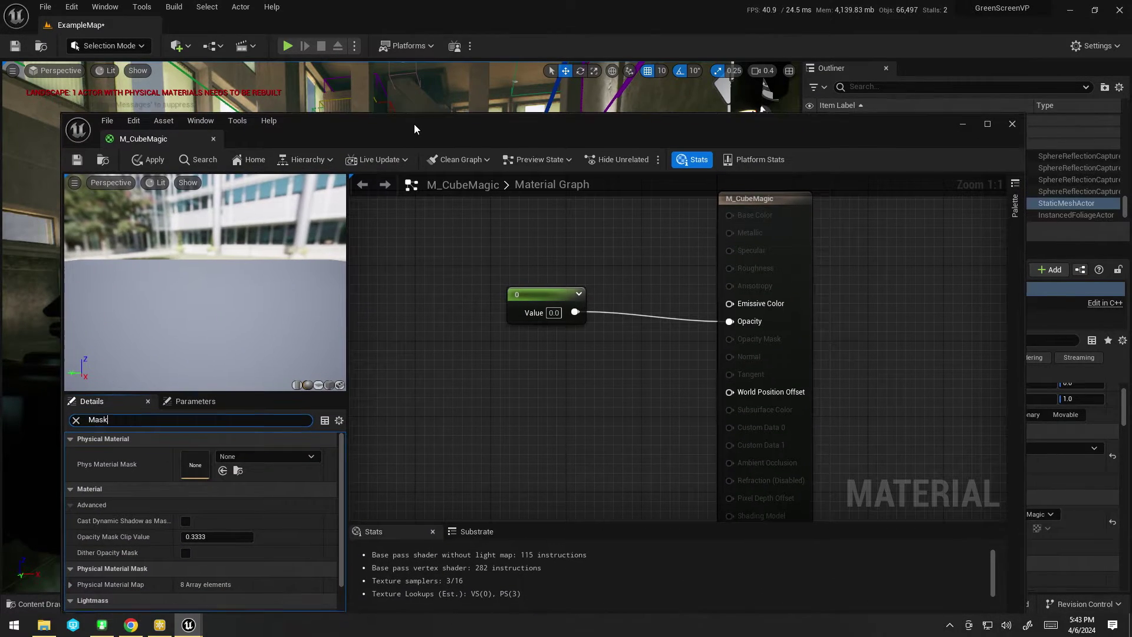
left_click(214, 534)
type("0")
key("Return")
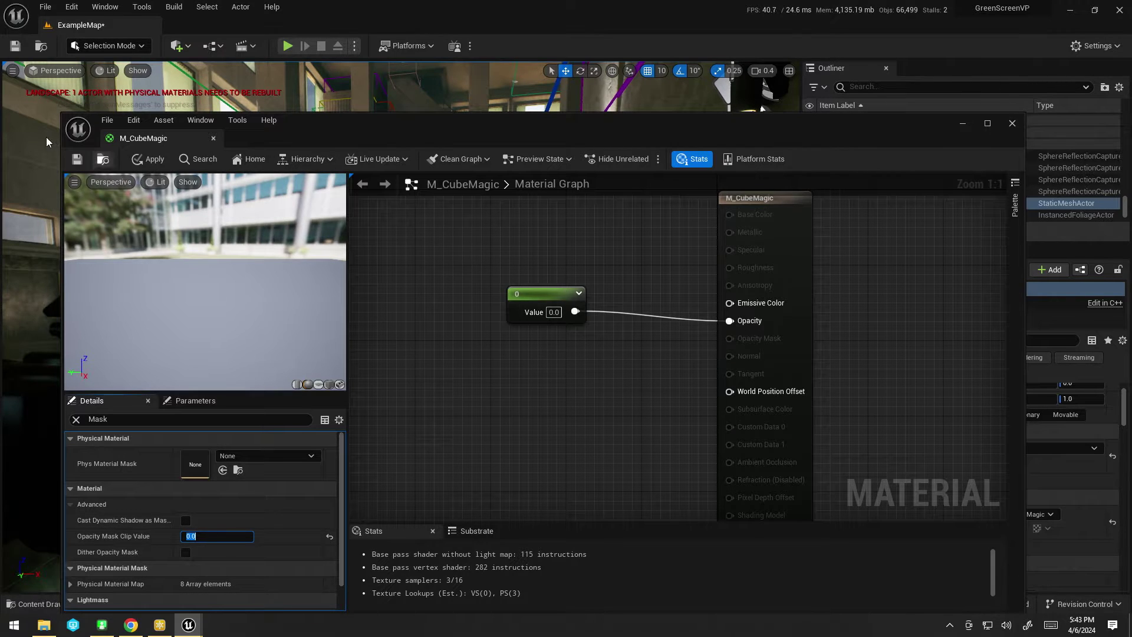
left_click(77, 158)
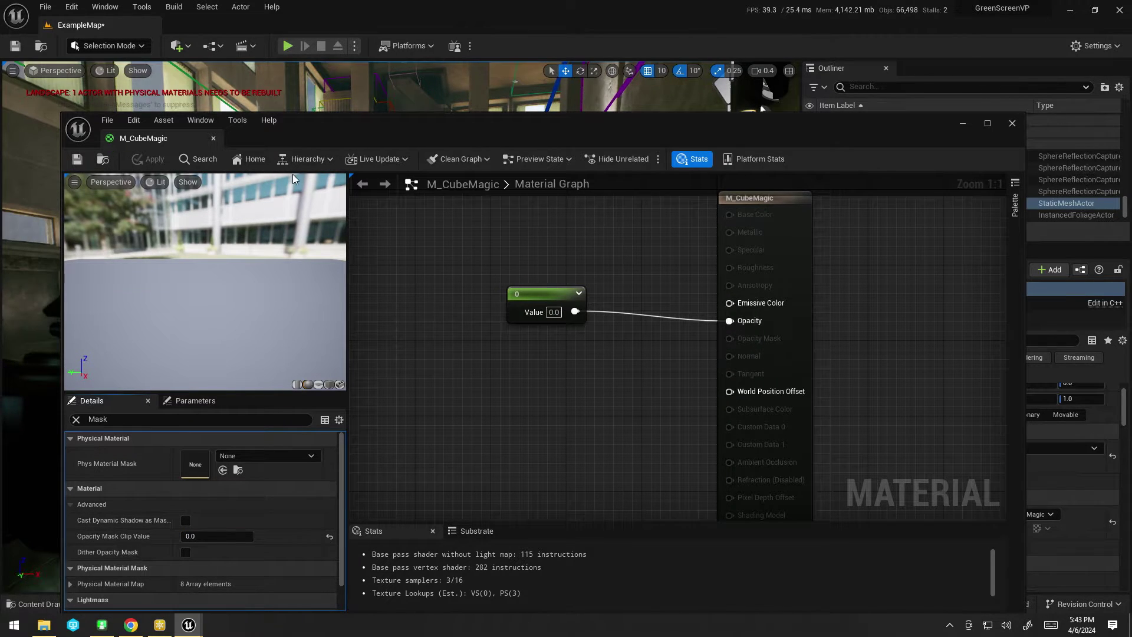
left_click(971, 122)
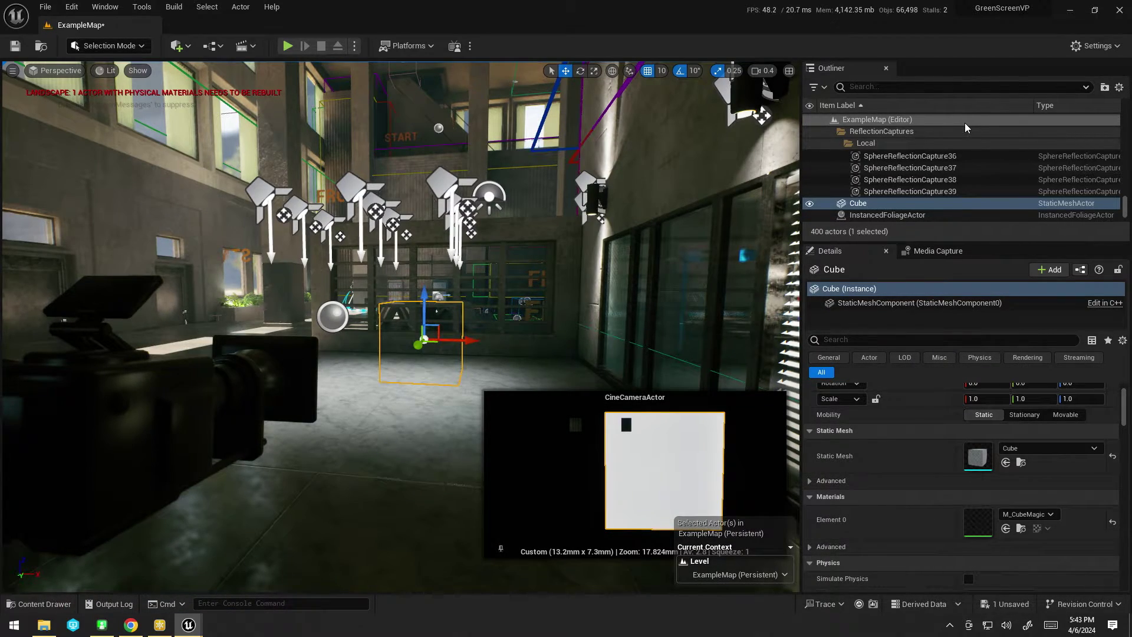
- Fly toward the invisible cube, frame it with F, and pull the view back
right_click_drag(413, 295, 366, 298)
right_click_drag(534, 405, 531, 405)
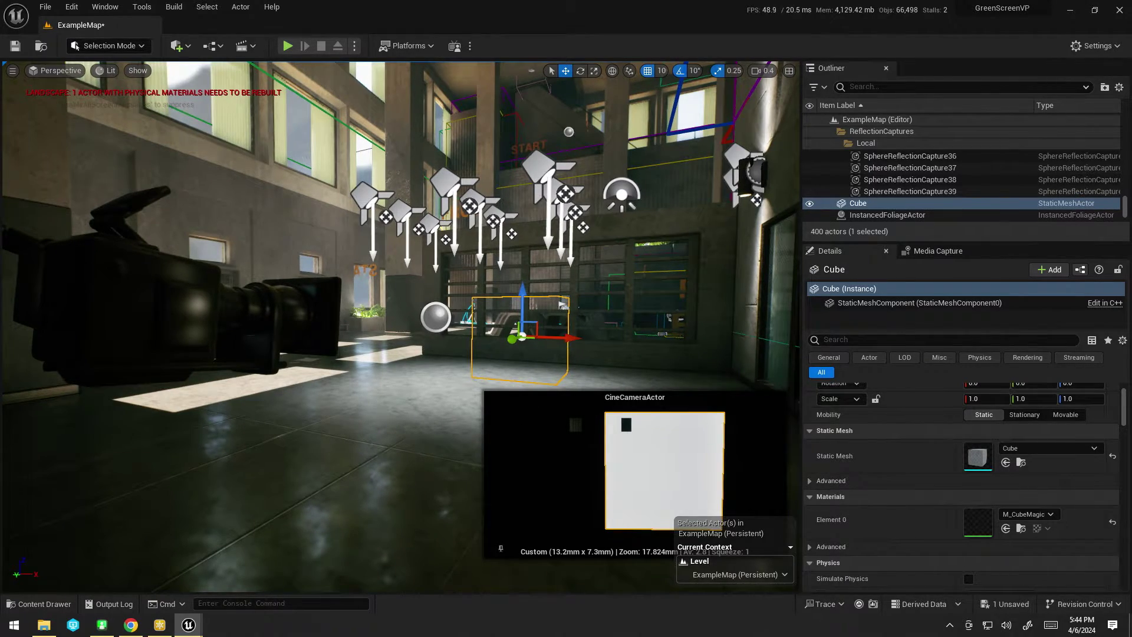
right_click_drag(531, 354, 531, 366)
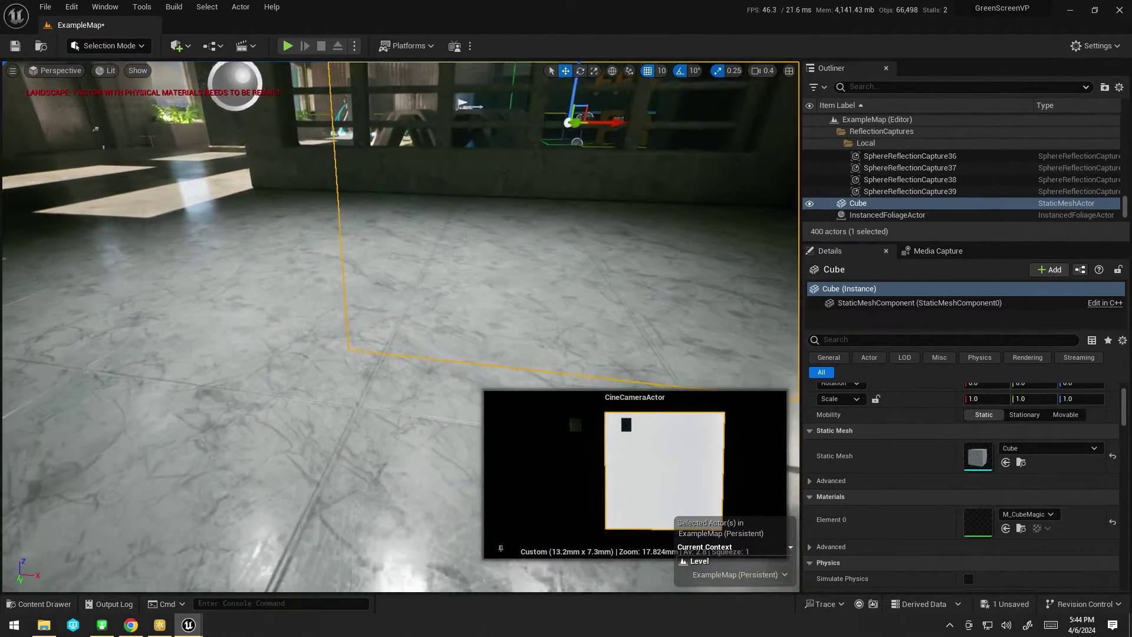
right_click_drag(420, 268, 421, 269)
key("f")
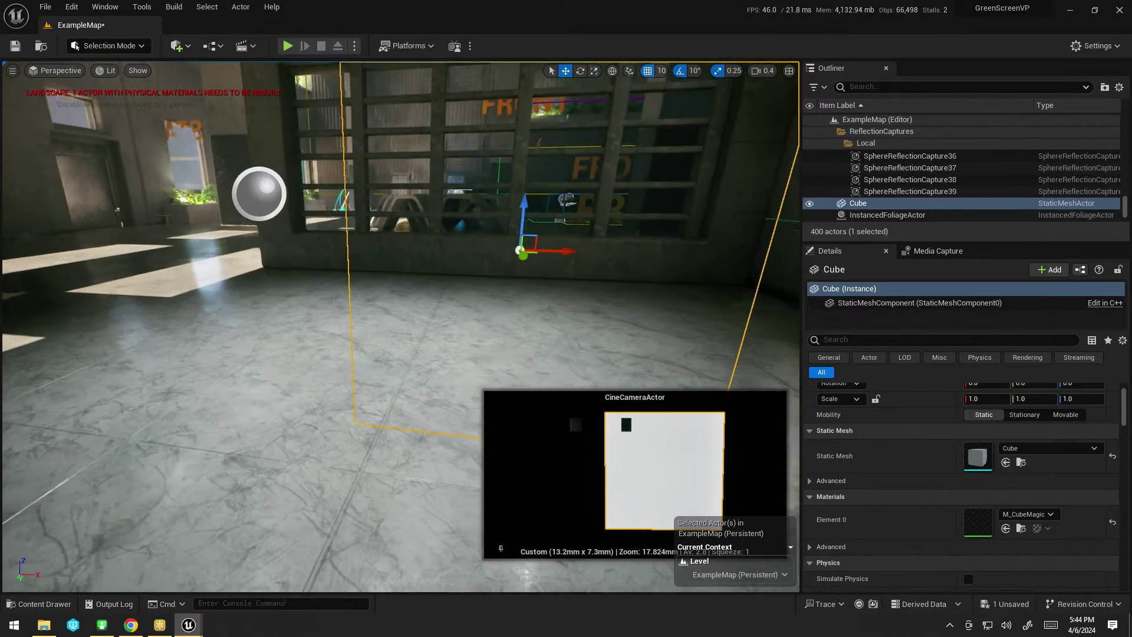
key("f")
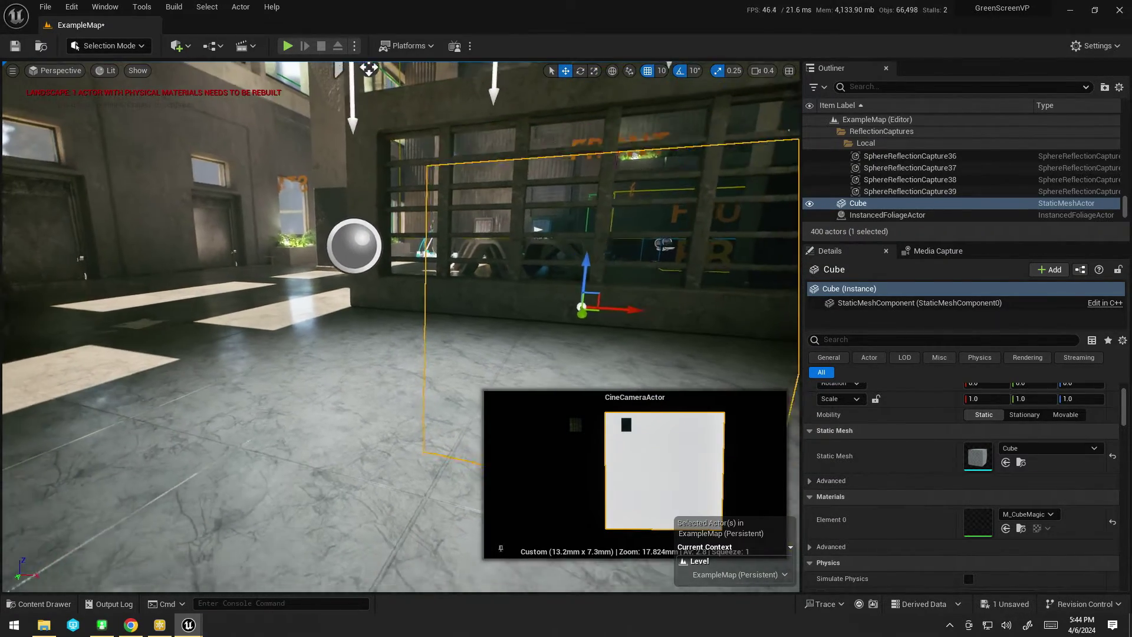
scroll(547, 312, "down", 5)
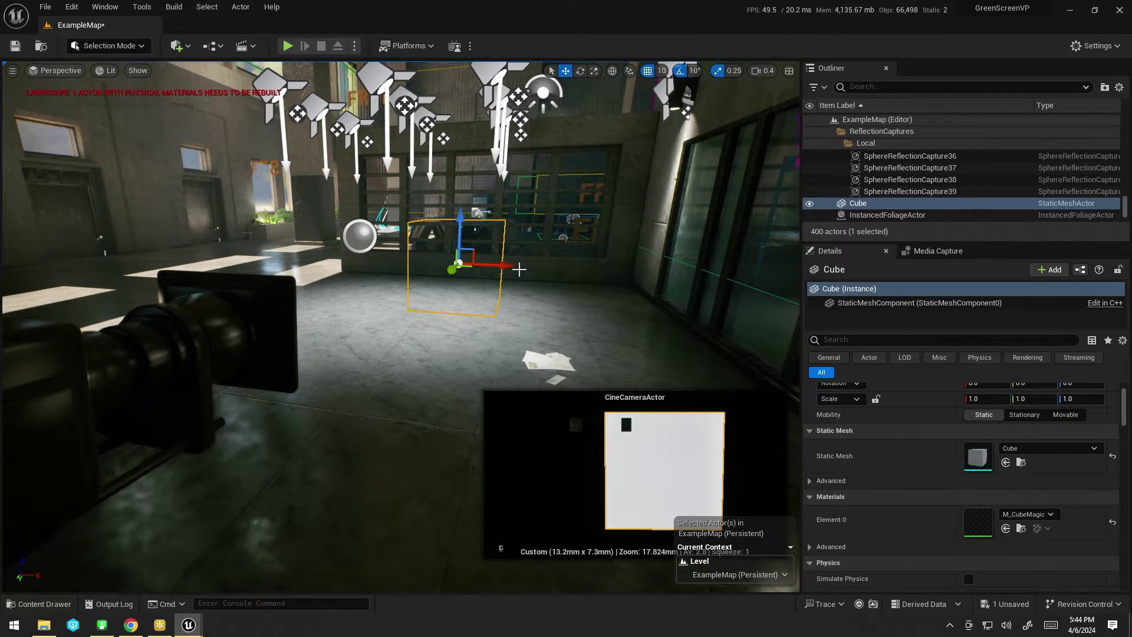
left_click(1021, 528)
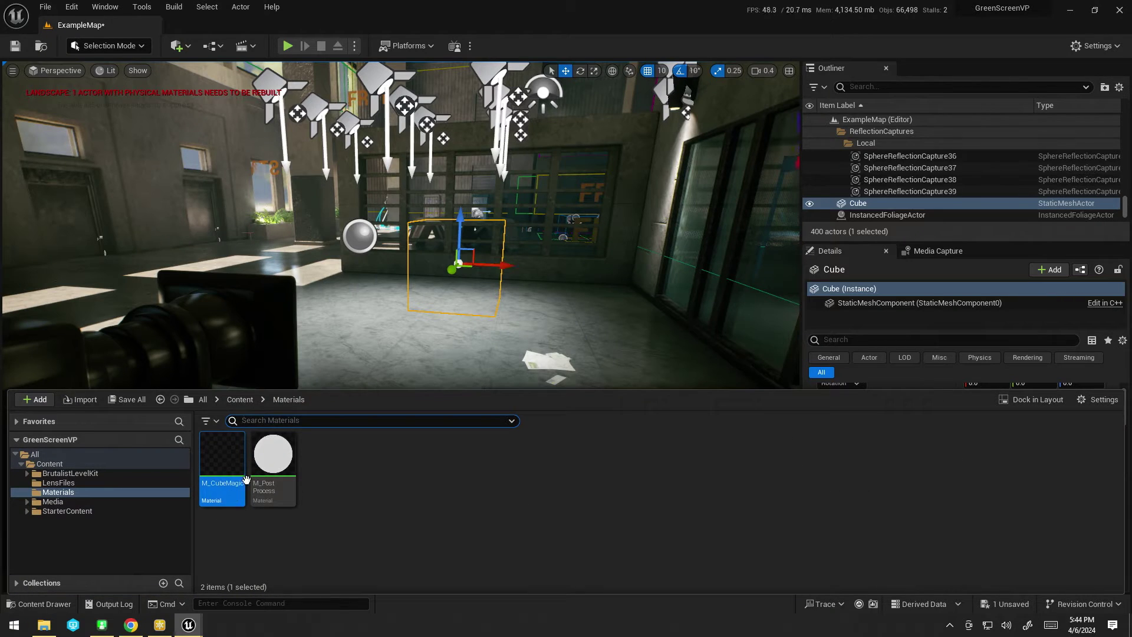
- Reopen M_CubeMagic and move its editor window down to uncover the level
double_click(235, 484)
left_click_drag(494, 136, 396, 570)
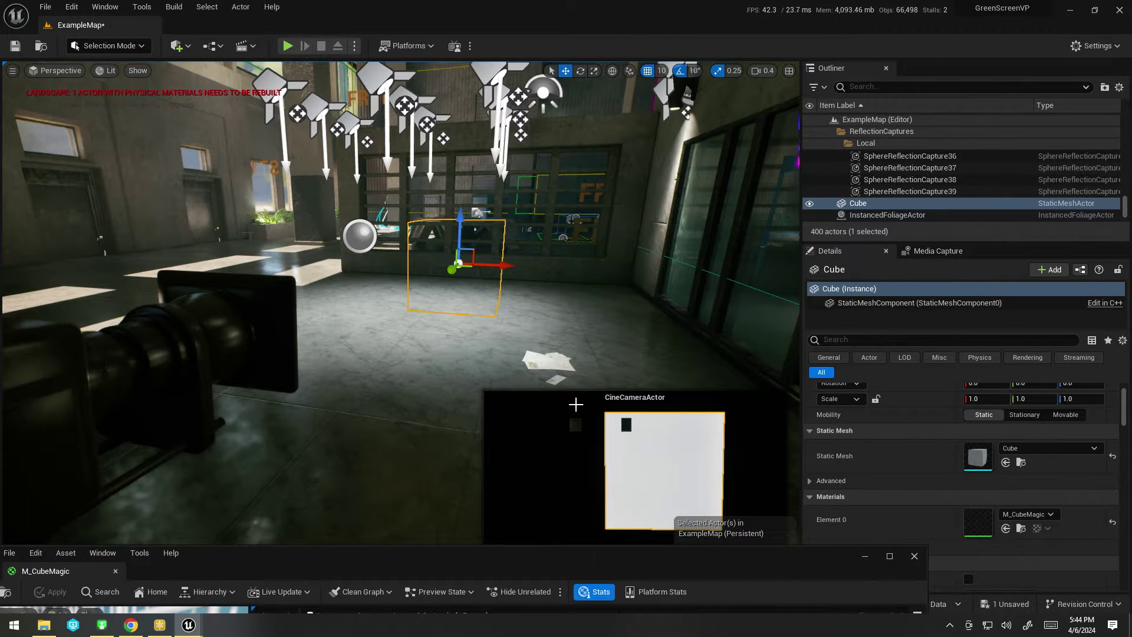
left_click_drag(585, 551, 526, 546)
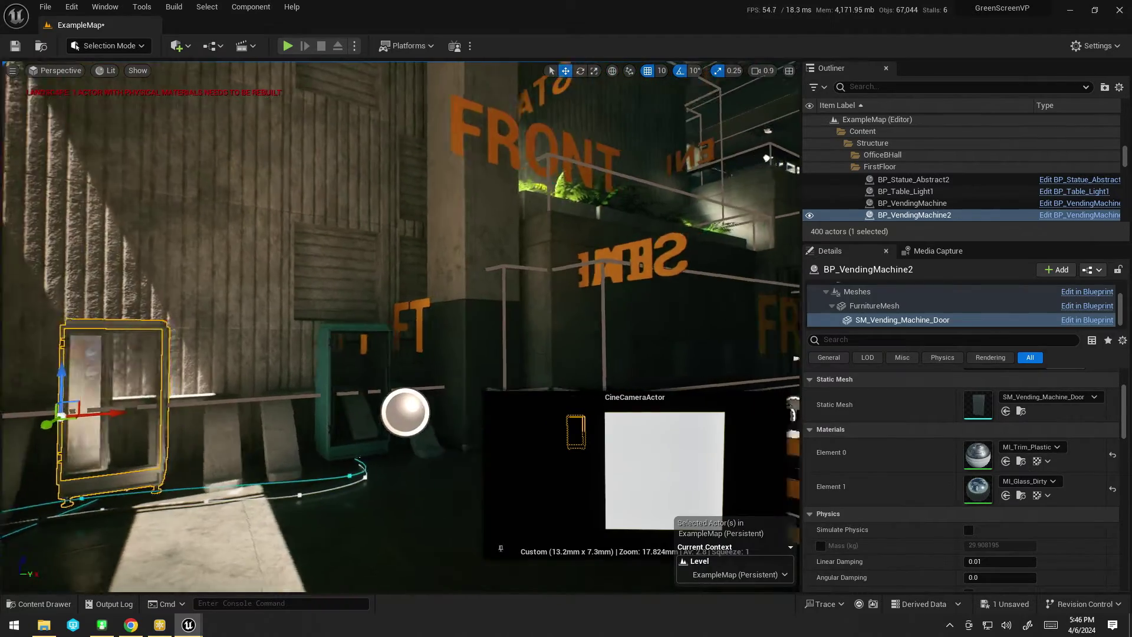
right_click_drag(525, 235, 525, 236)
scroll(526, 236, "down", 1)
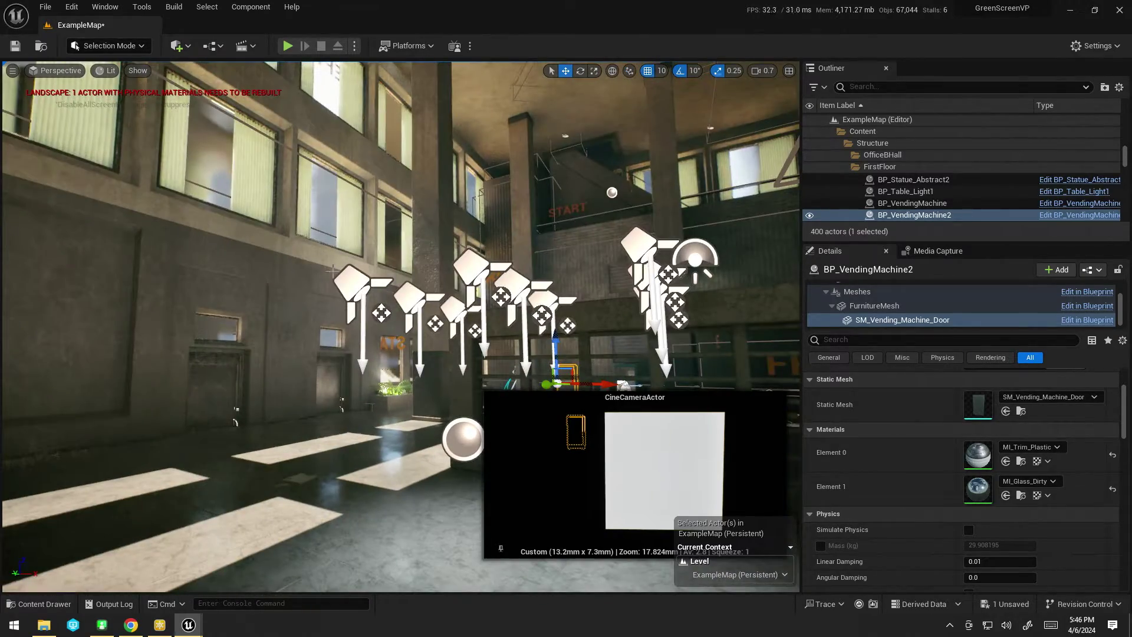
- Fly around the level toward the balcony and reselect the invisible Cube
left_click(913, 203)
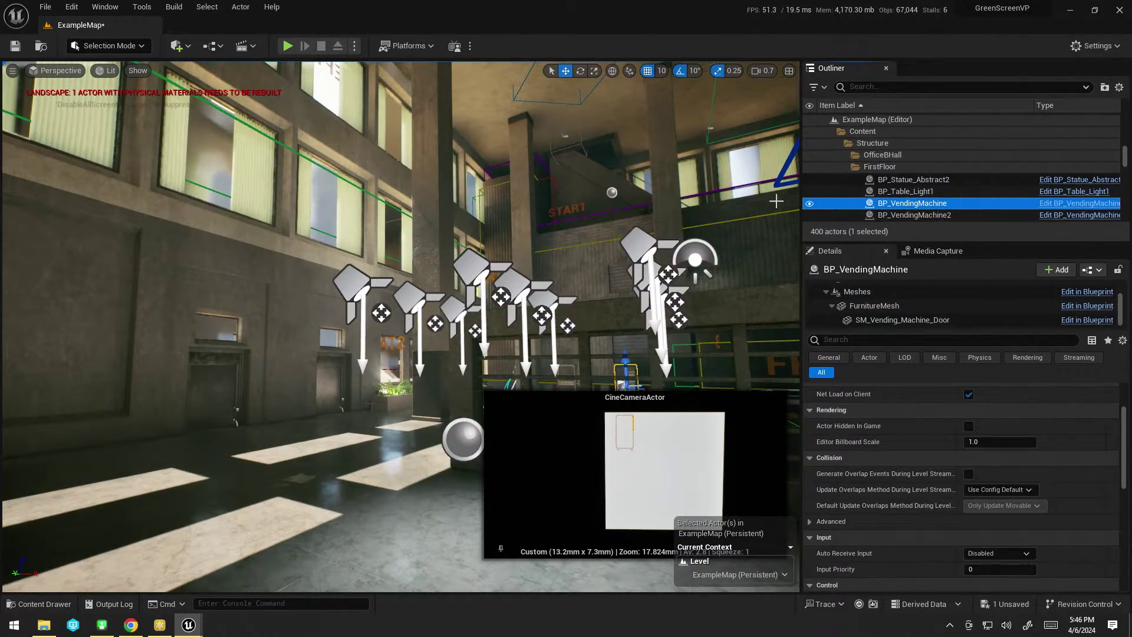
scroll(969, 169, "down", 3)
scroll(968, 168, "up", 2)
scroll(911, 118, "up", 3)
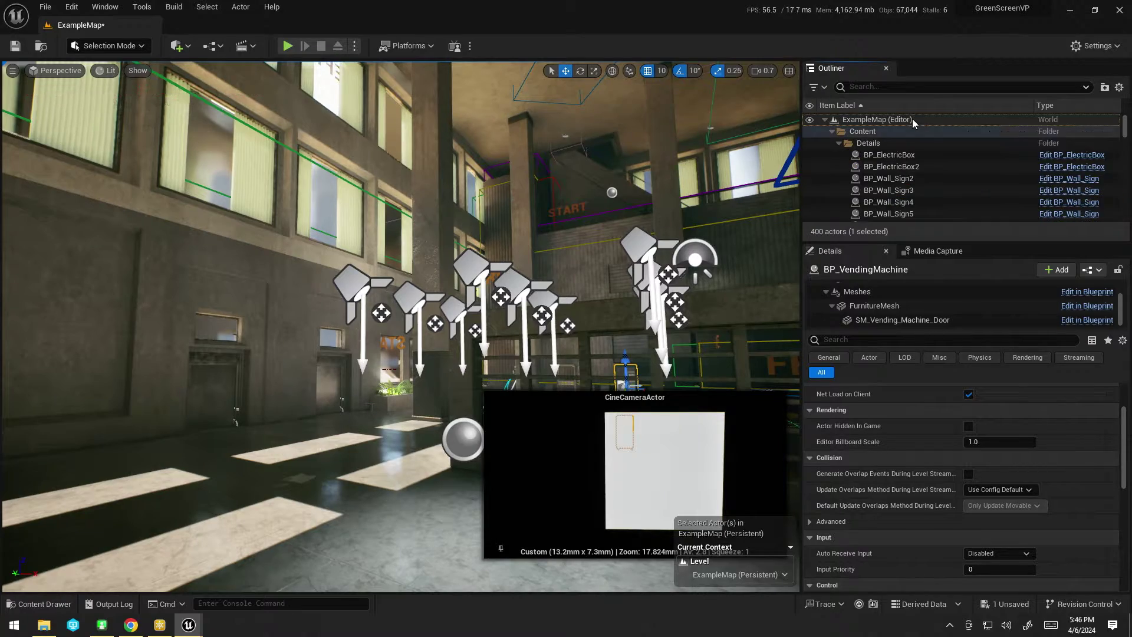
left_click(906, 118)
right_click_drag(526, 236, 525, 236)
right_click_drag(440, 254, 440, 254)
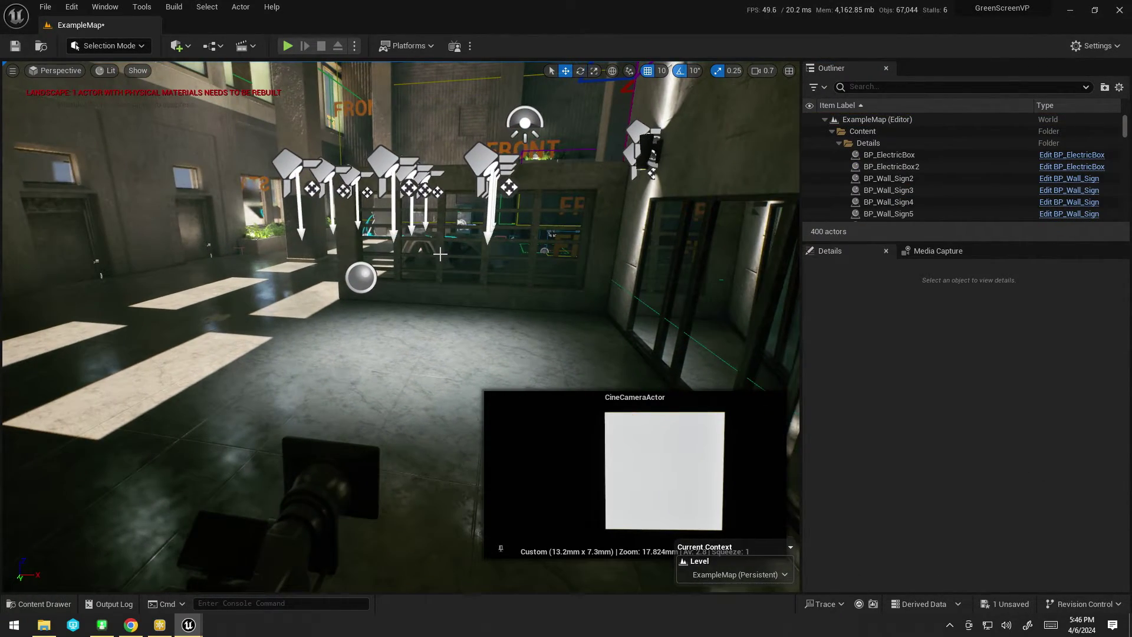
left_click(478, 281)
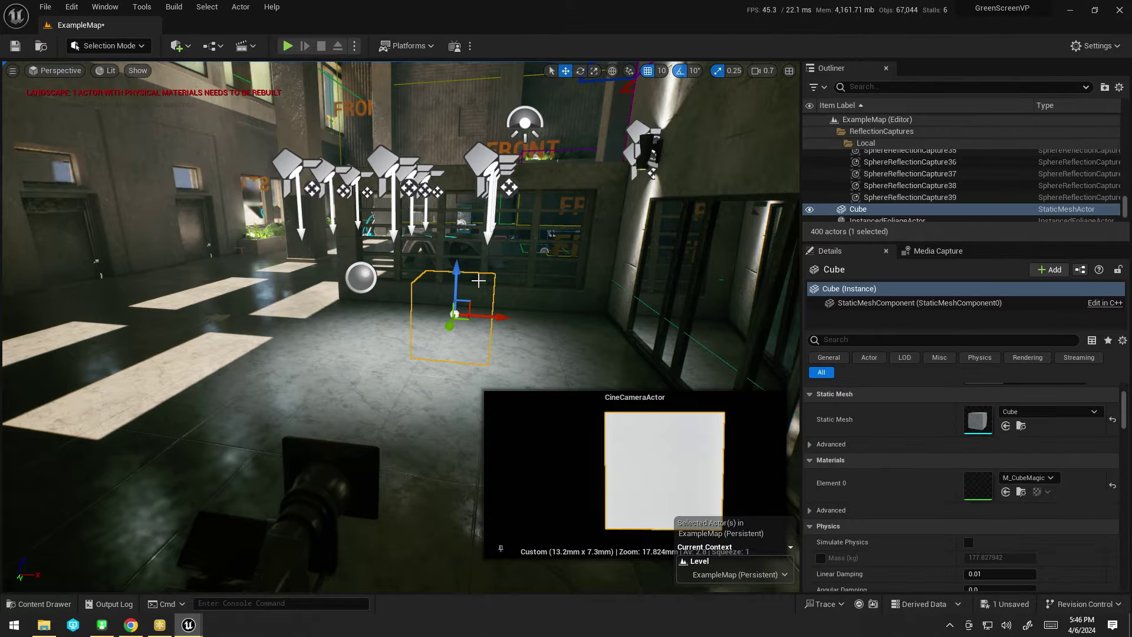
right_click_drag(478, 281, 479, 280)
right_click_drag(517, 379, 516, 379)
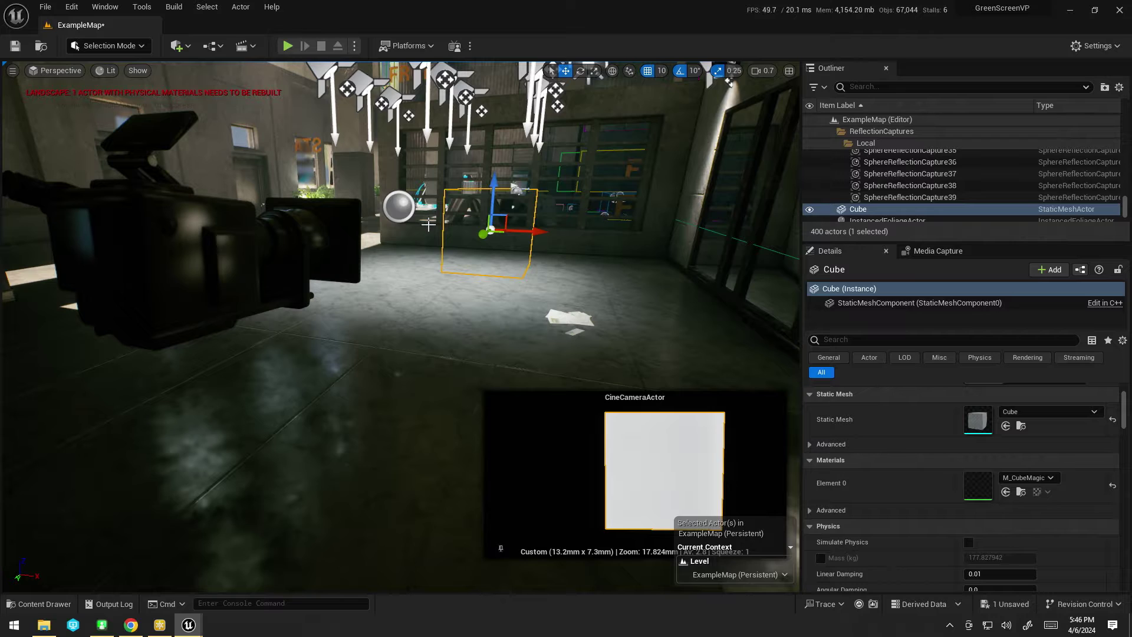
- Set MP_UltraStudio4k's output configuration type to Fill and Key and apply it
left_click(454, 45)
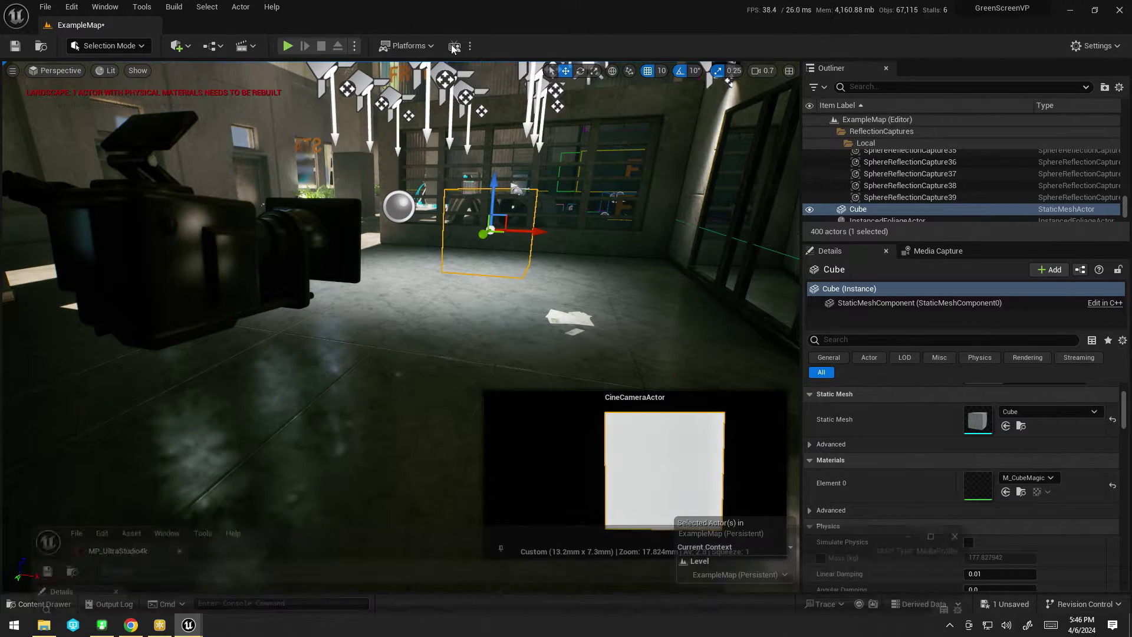
left_click_drag(451, 537, 520, 88)
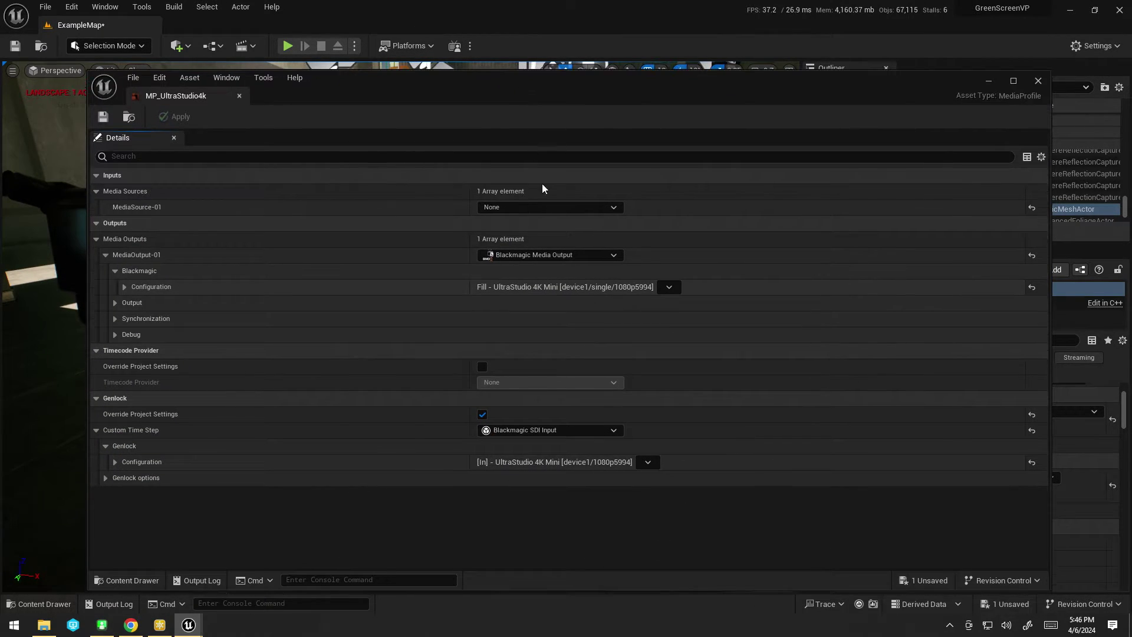
left_click(668, 287)
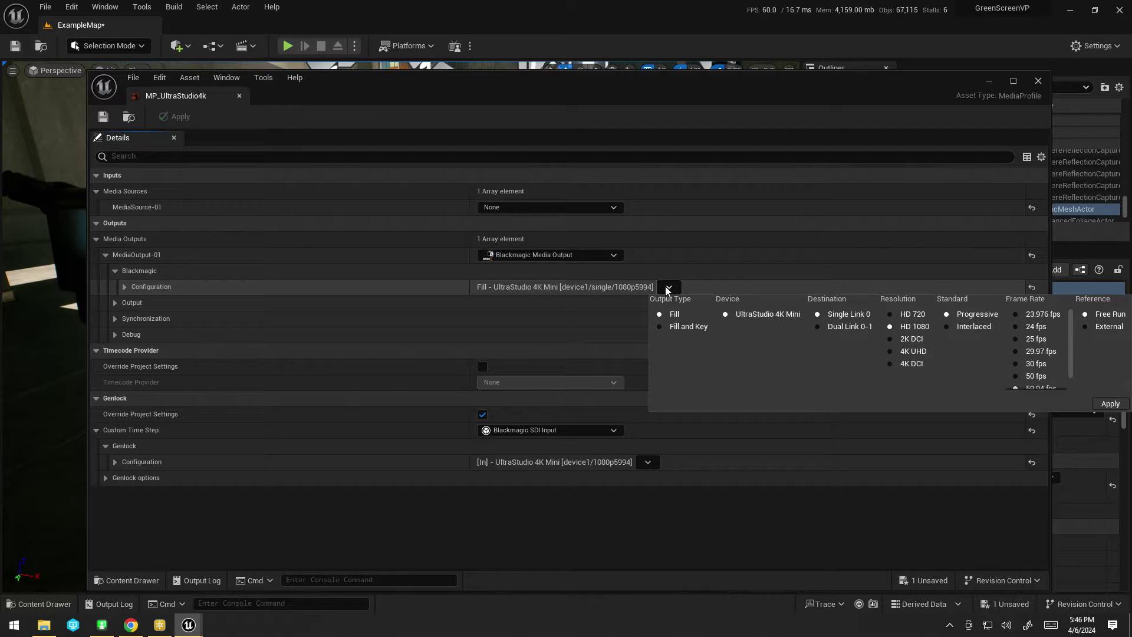
left_click(671, 326)
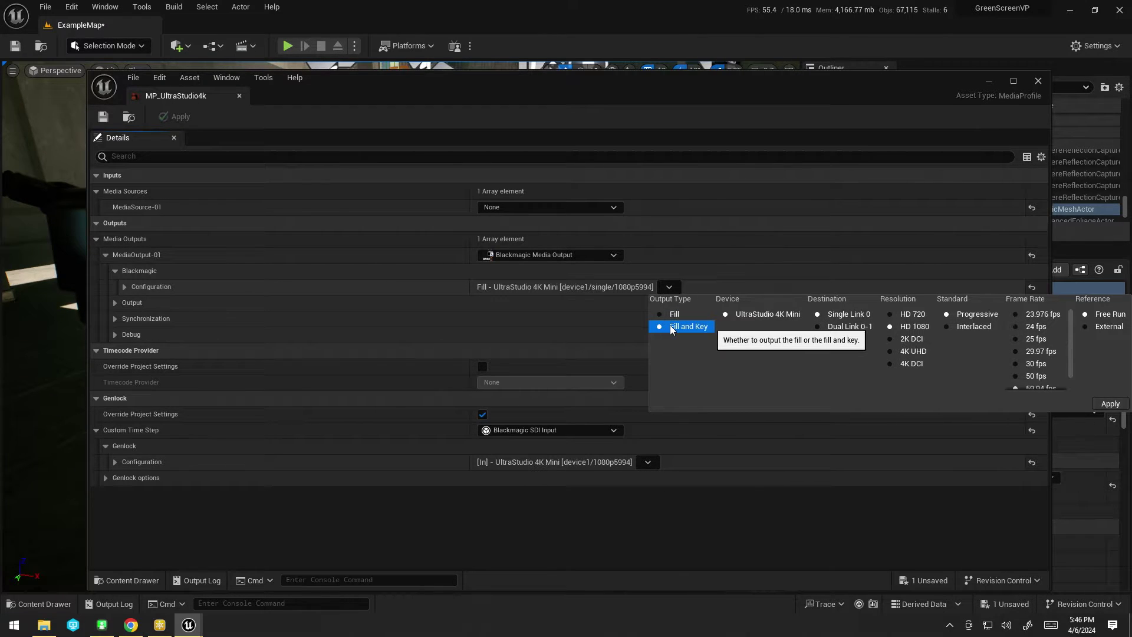
left_click(1111, 403)
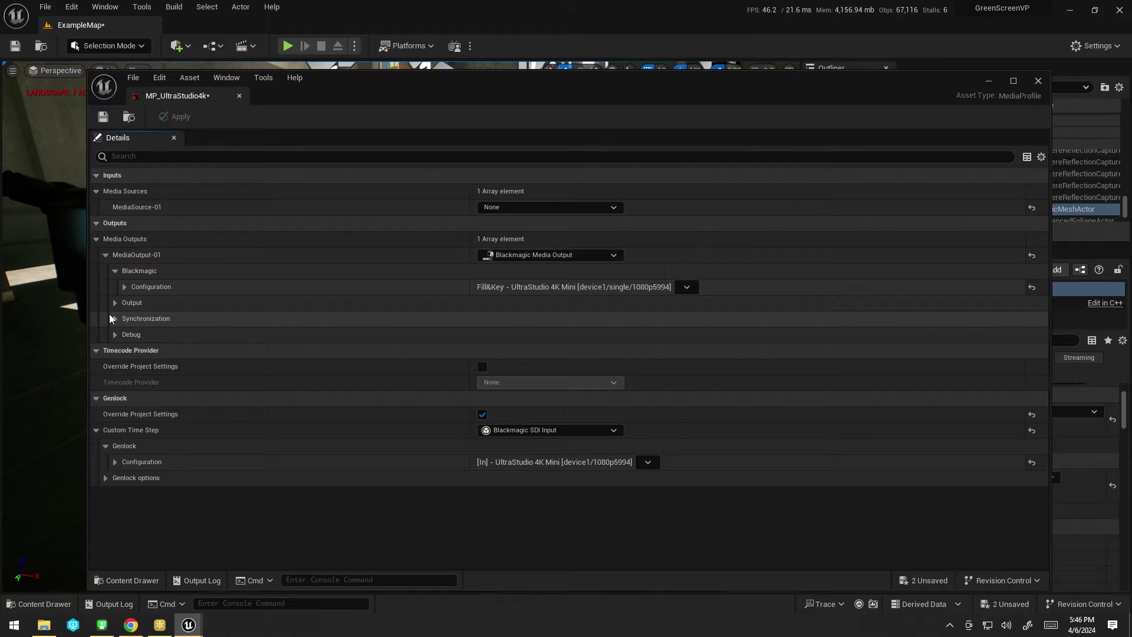
- Enable Invert Key Output in the Output settings, then save and close the media profile
left_click(115, 303)
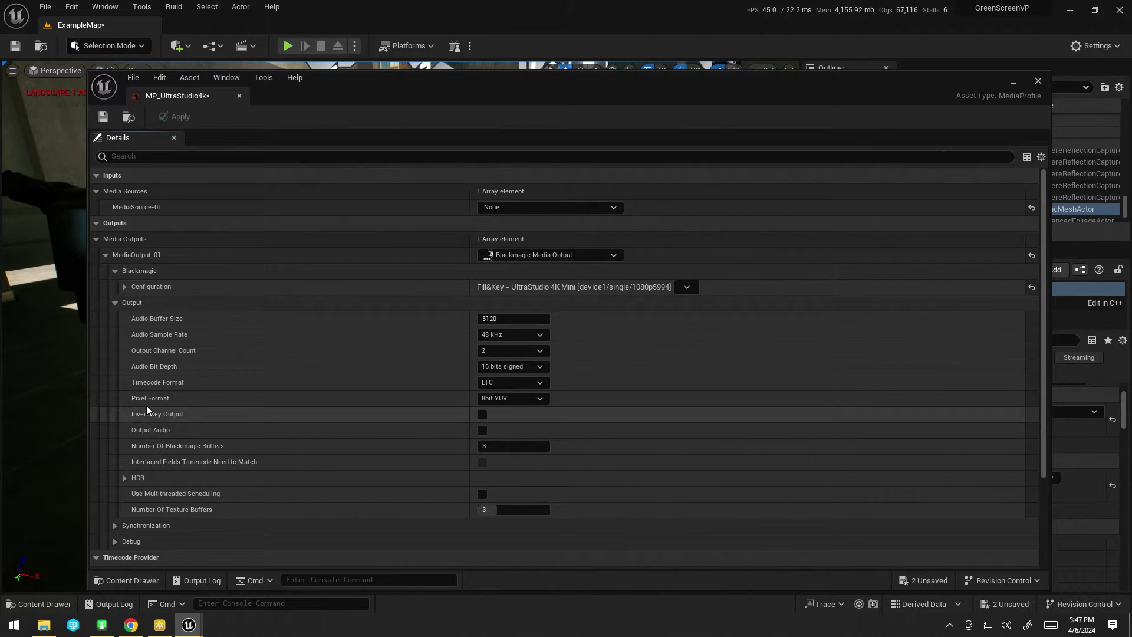
left_click(482, 415)
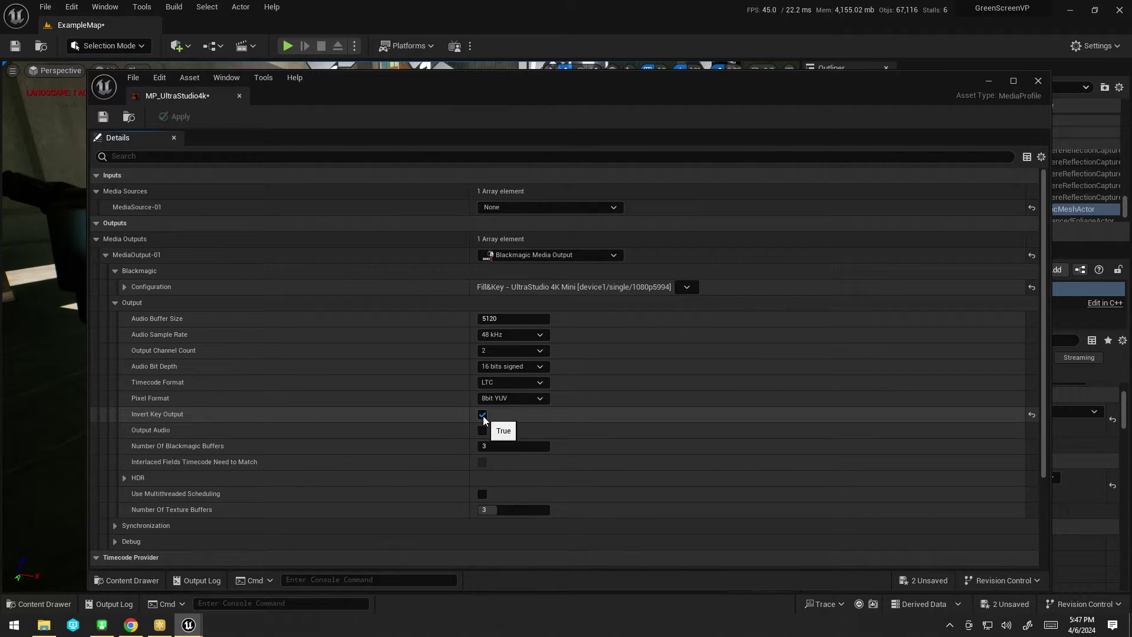
left_click(102, 116)
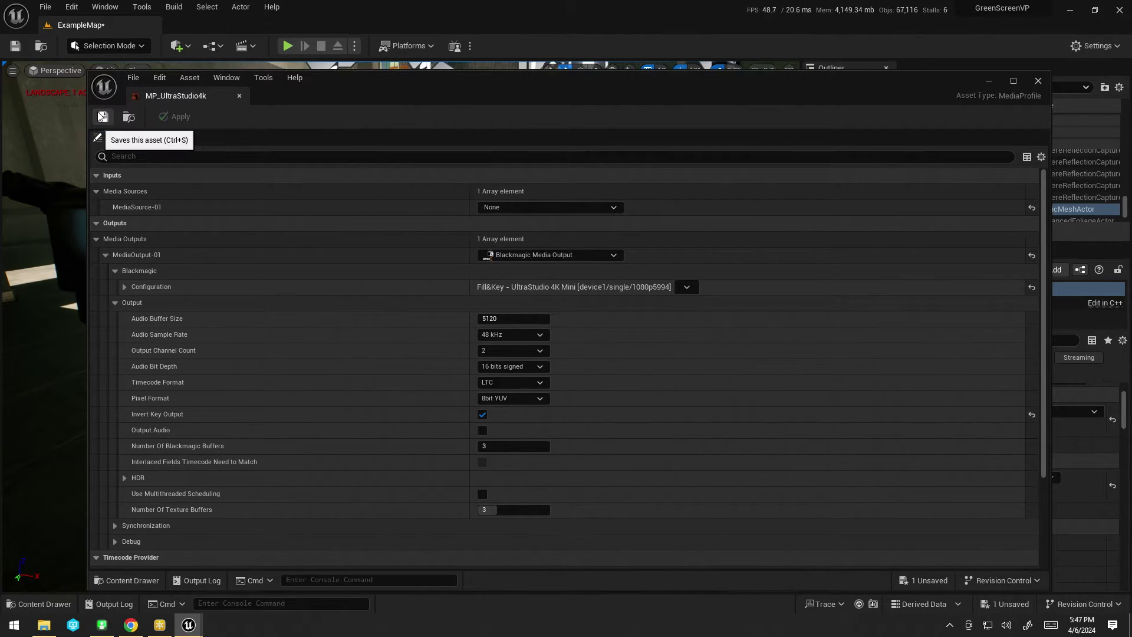
left_click(1039, 79)
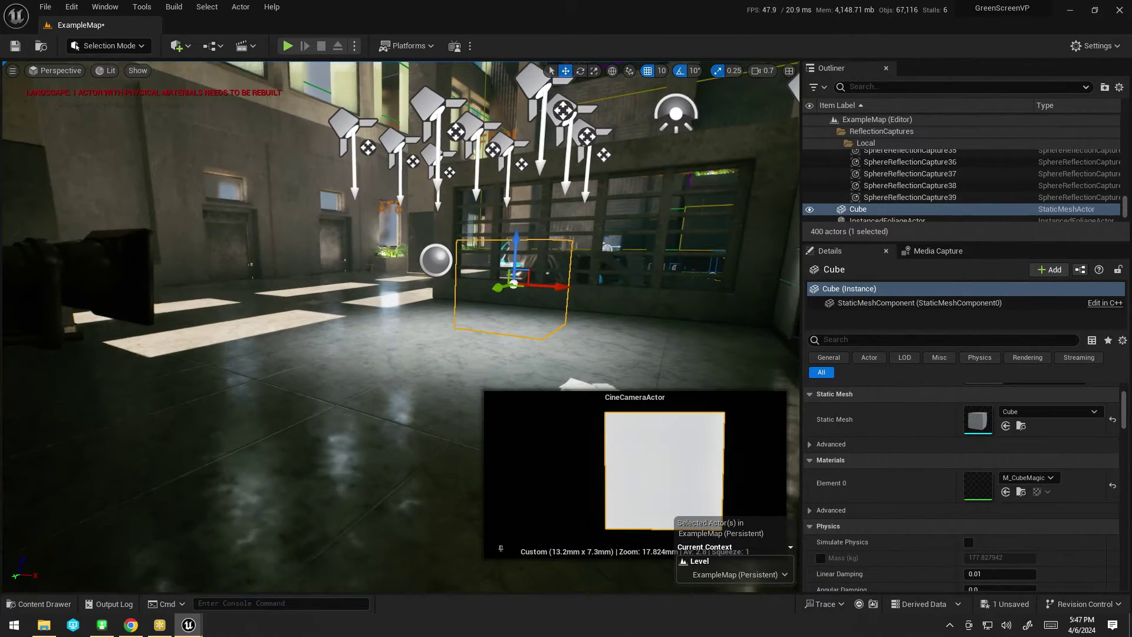
key("ctrl+space")
- In M_PostProcess, duplicate the SceneTexture node as PostProcessInput0, wire it to Emissive Color, and save
double_click(269, 492)
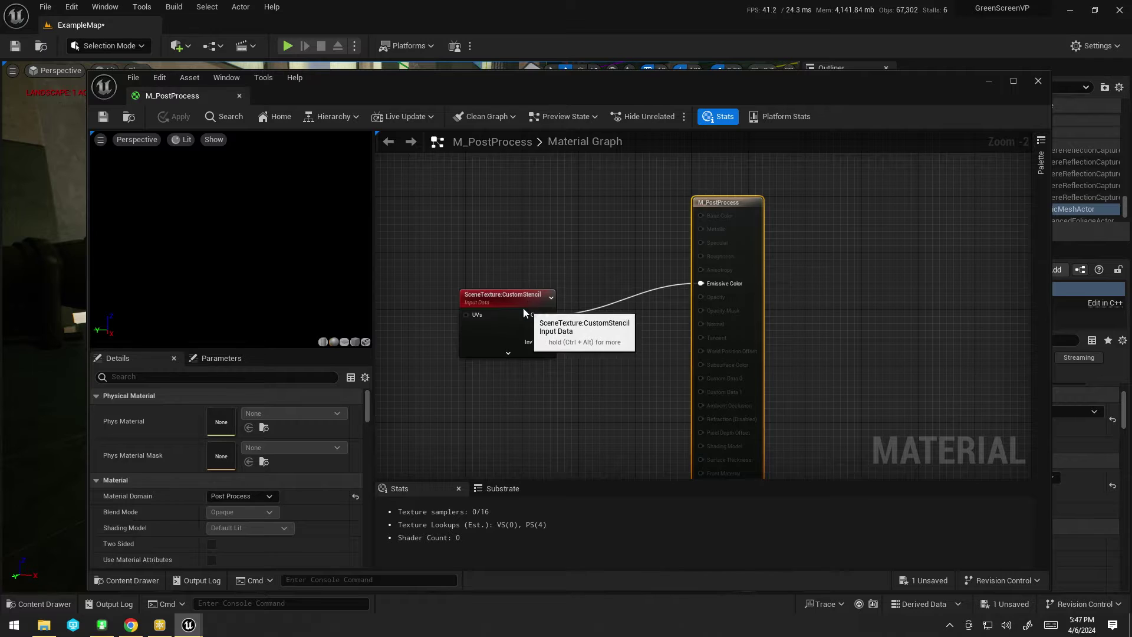
left_click_drag(525, 312, 476, 335)
key("ctrl+c")
key("ctrl+v")
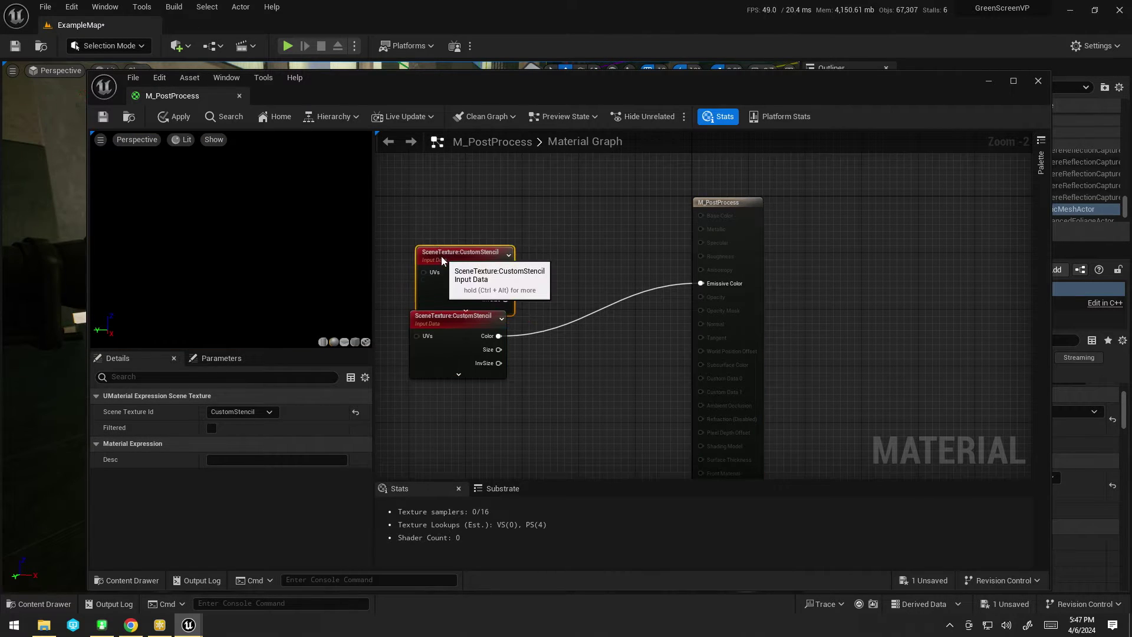
left_click_drag(442, 260, 437, 241)
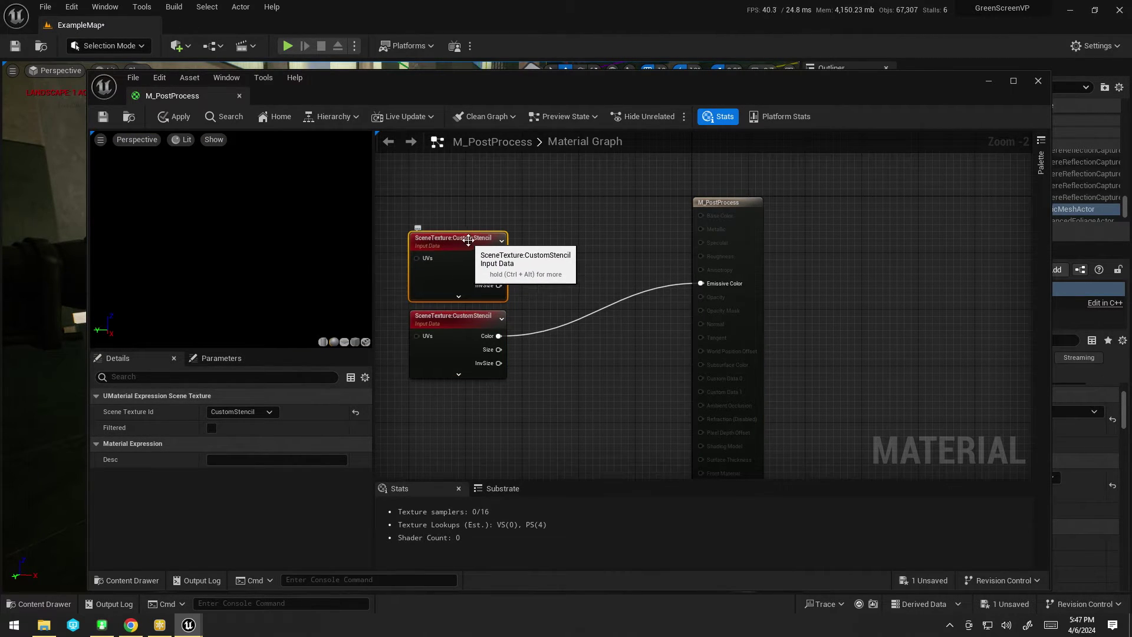
left_click(239, 413)
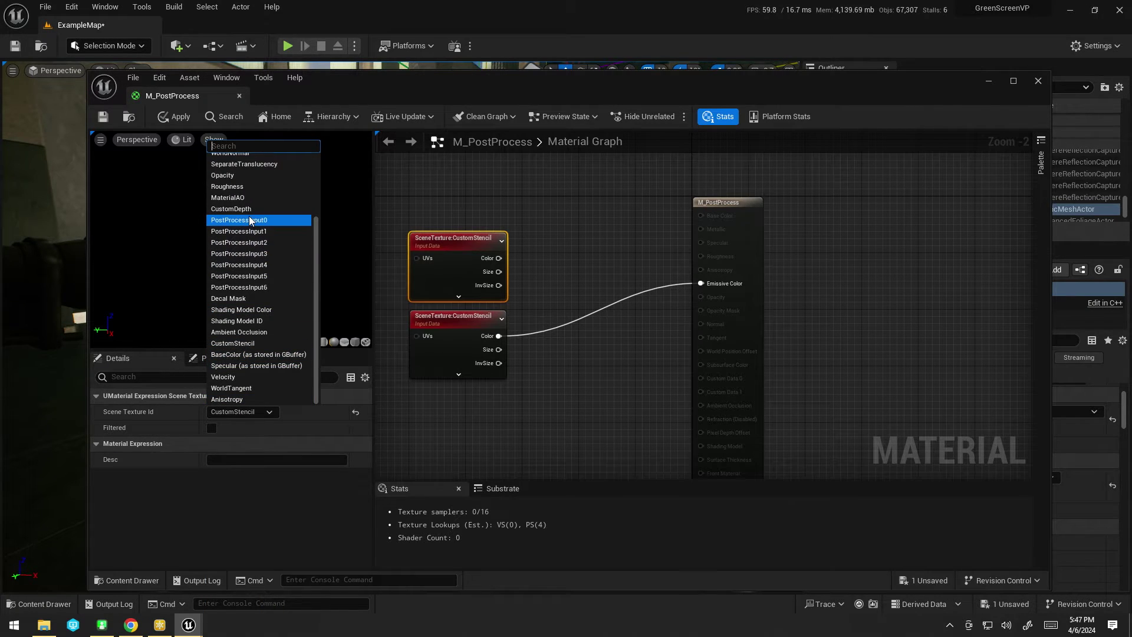
left_click(273, 221)
left_click_drag(511, 258, 701, 284)
left_click(96, 113)
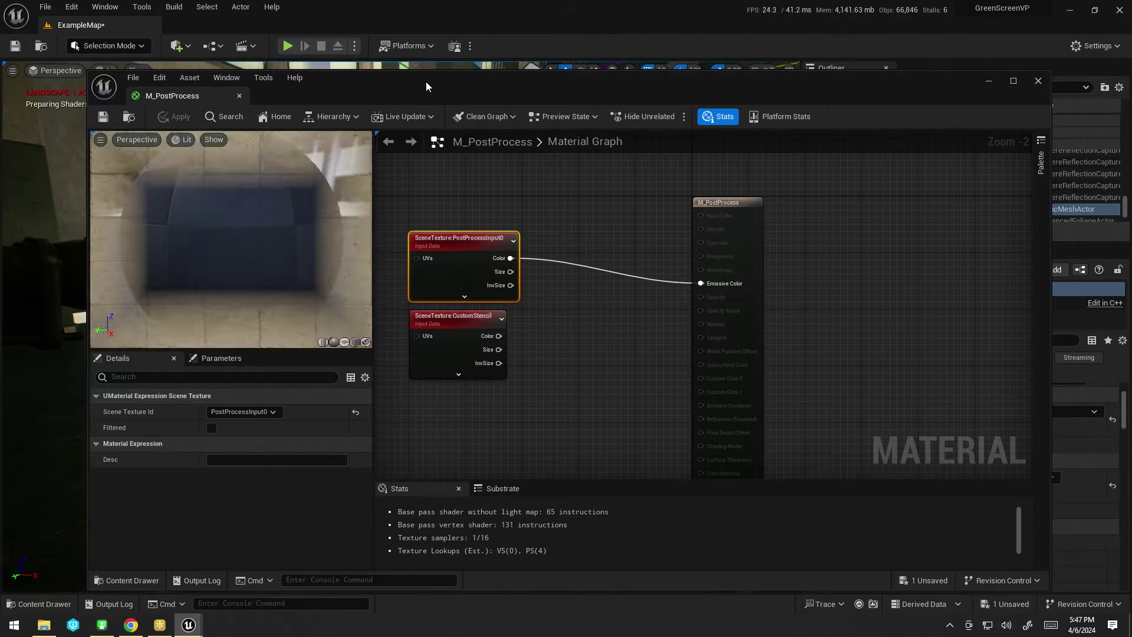
- Turn on Output Alpha, wire CustomStencil colour into Opacity, then save and close the material
left_click_drag(425, 82, 412, 112)
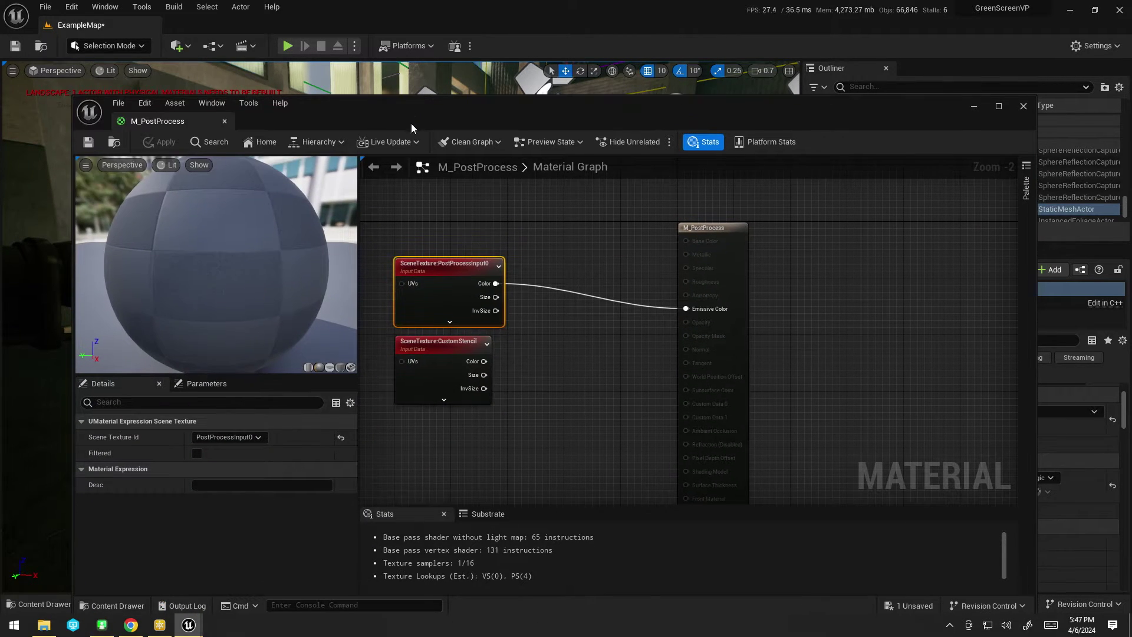
left_click(755, 261)
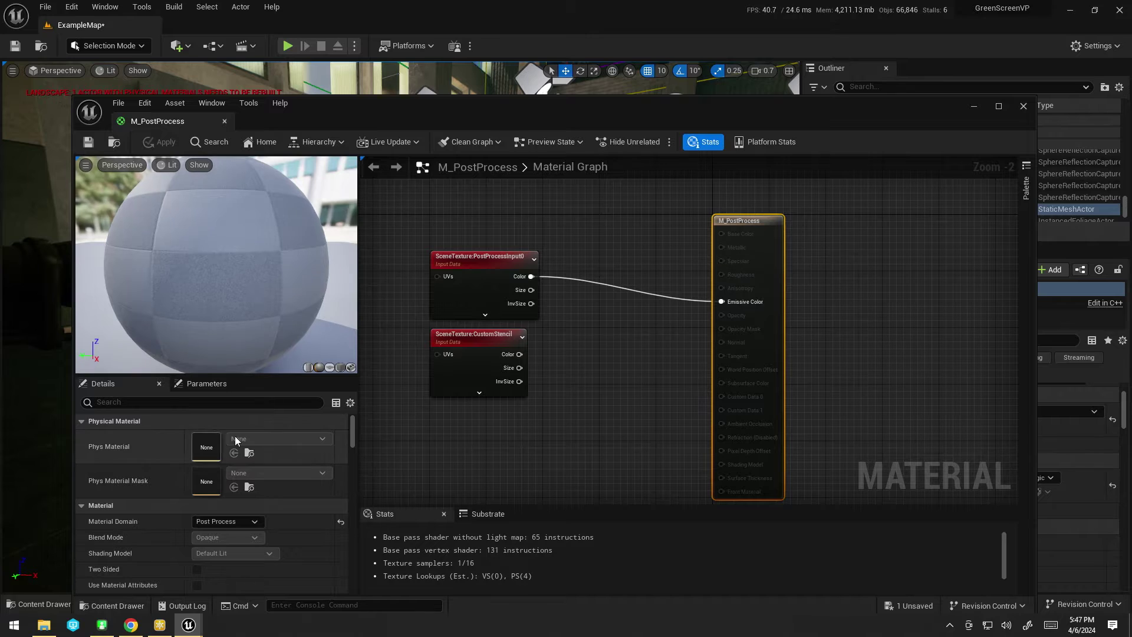
left_click(191, 407)
type("Alpha")
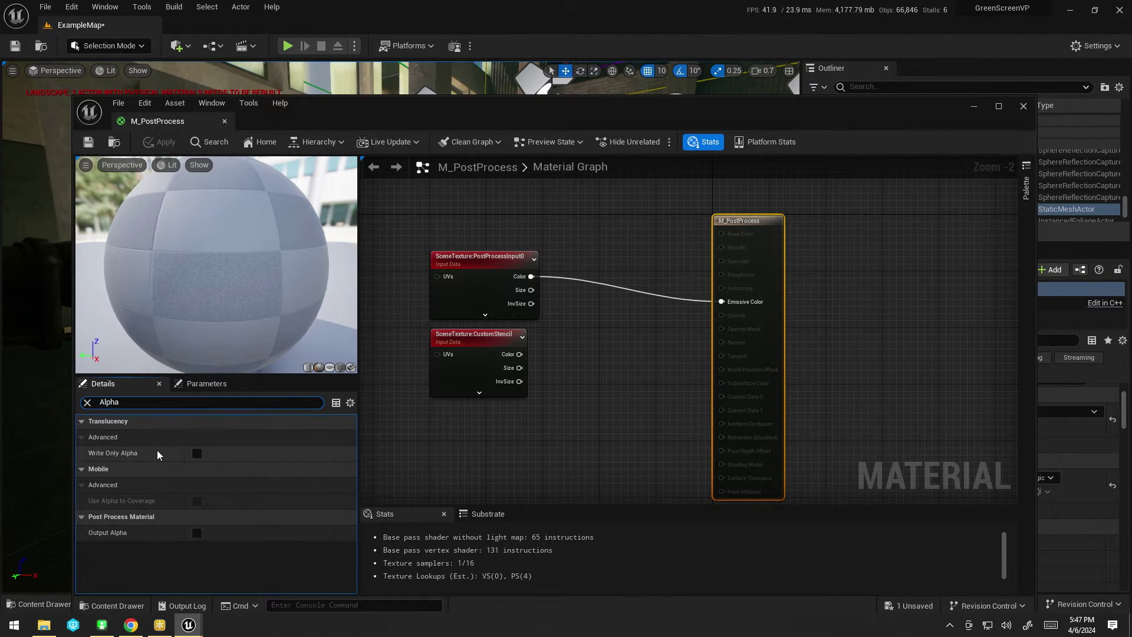
left_click(197, 534)
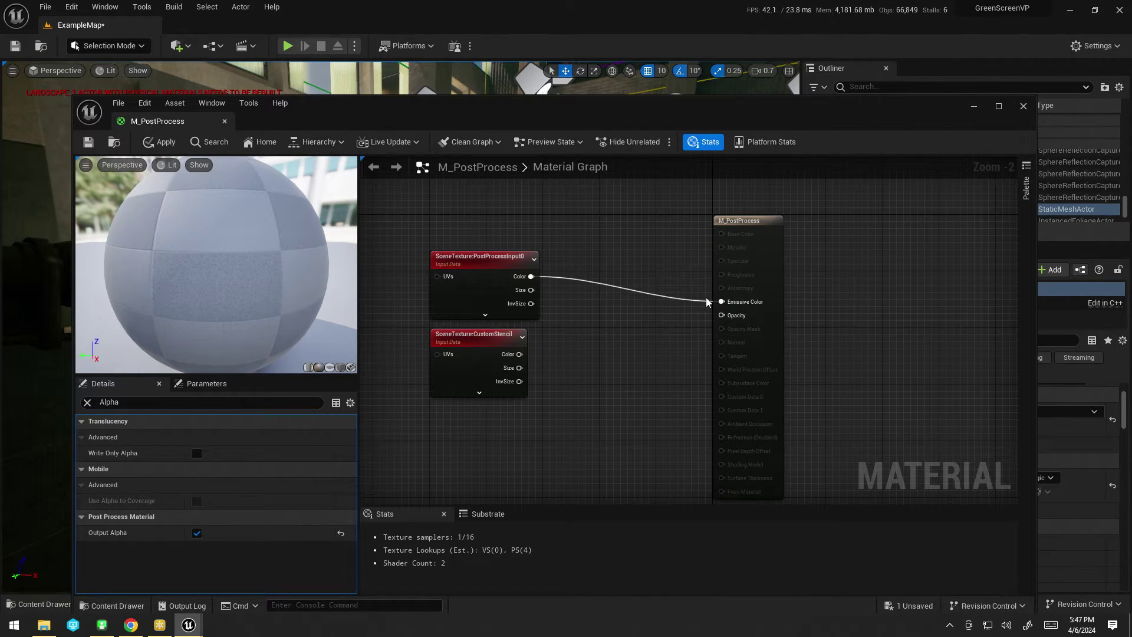
left_click_drag(519, 353, 722, 315)
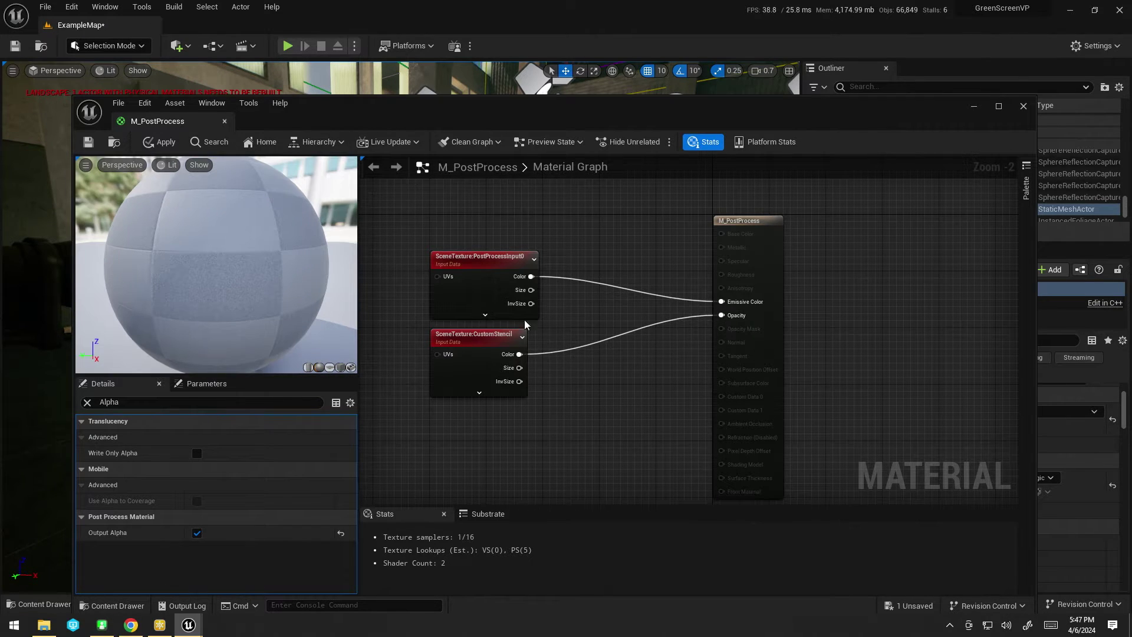
left_click(86, 142)
left_click(1024, 107)
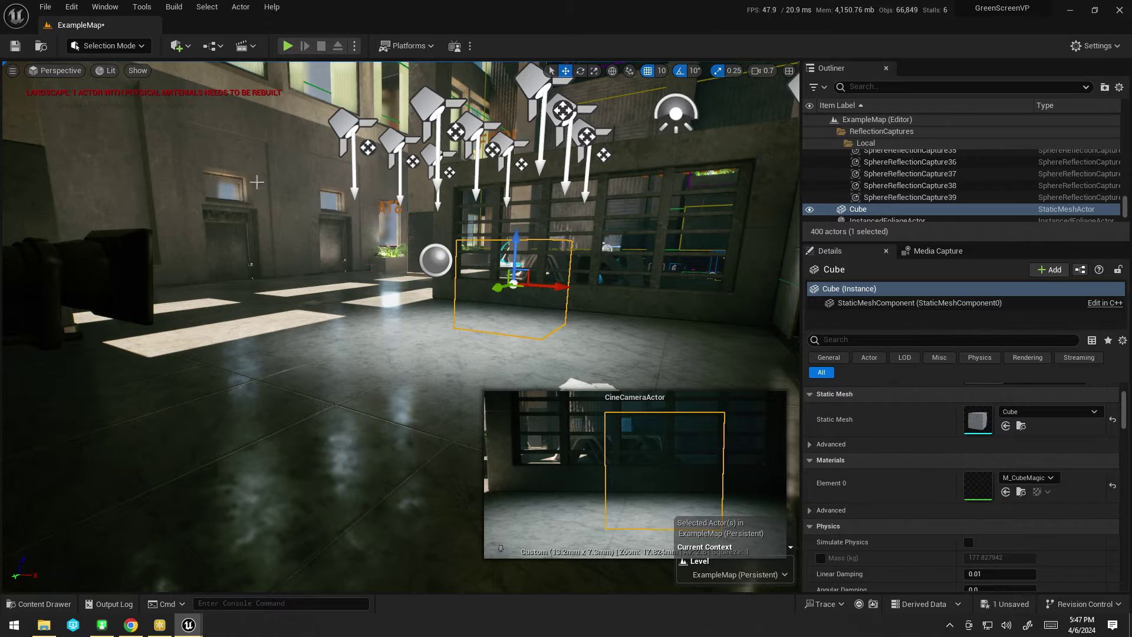
- View through CineCameraActor in Game View and start a viewport capture to MediaOutput-01
left_click(57, 70)
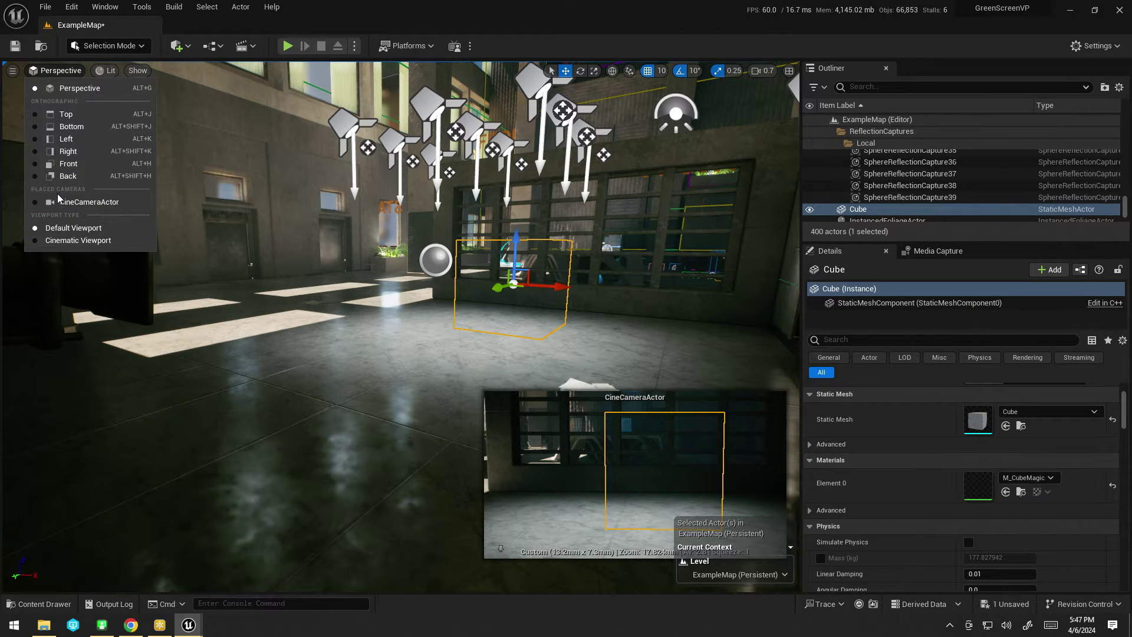
left_click(83, 202)
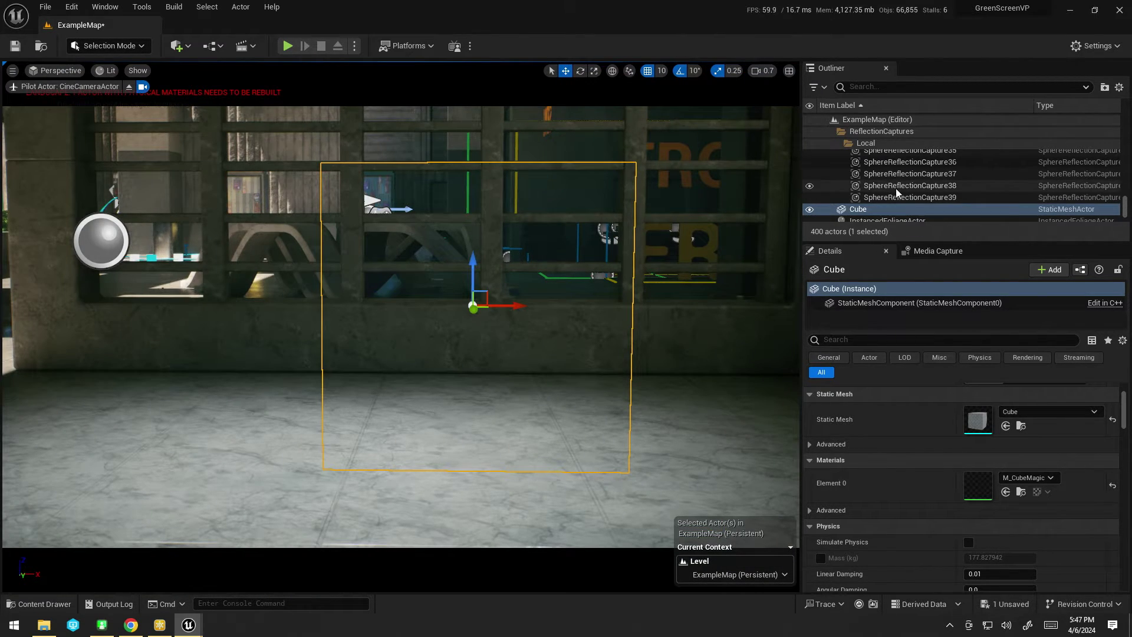
left_click(12, 70)
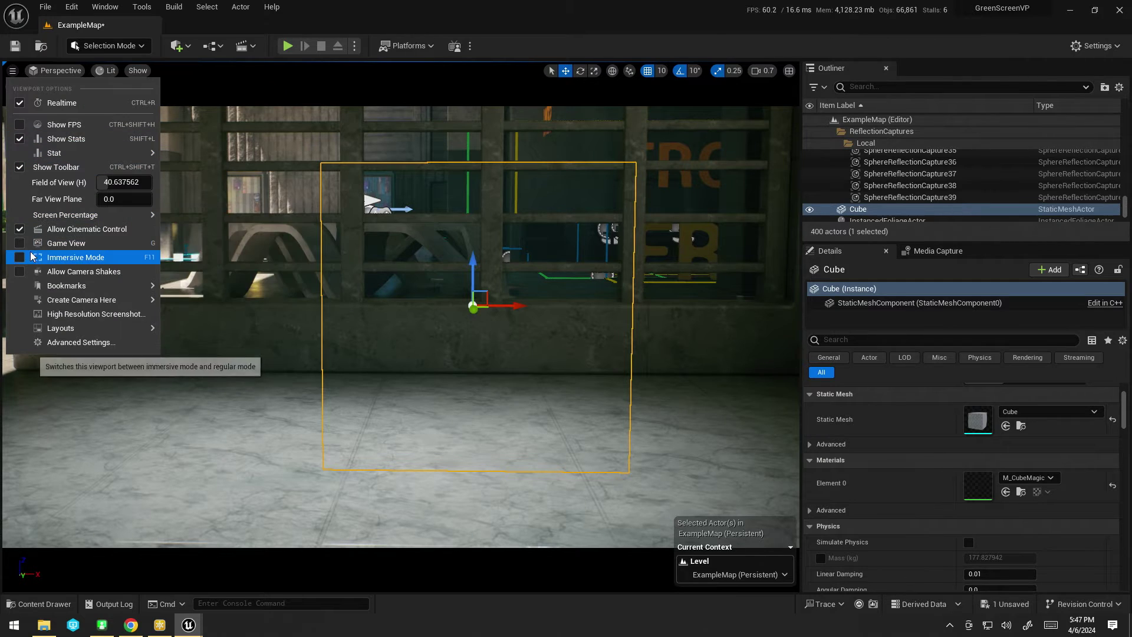
left_click(89, 253)
left_click(935, 250)
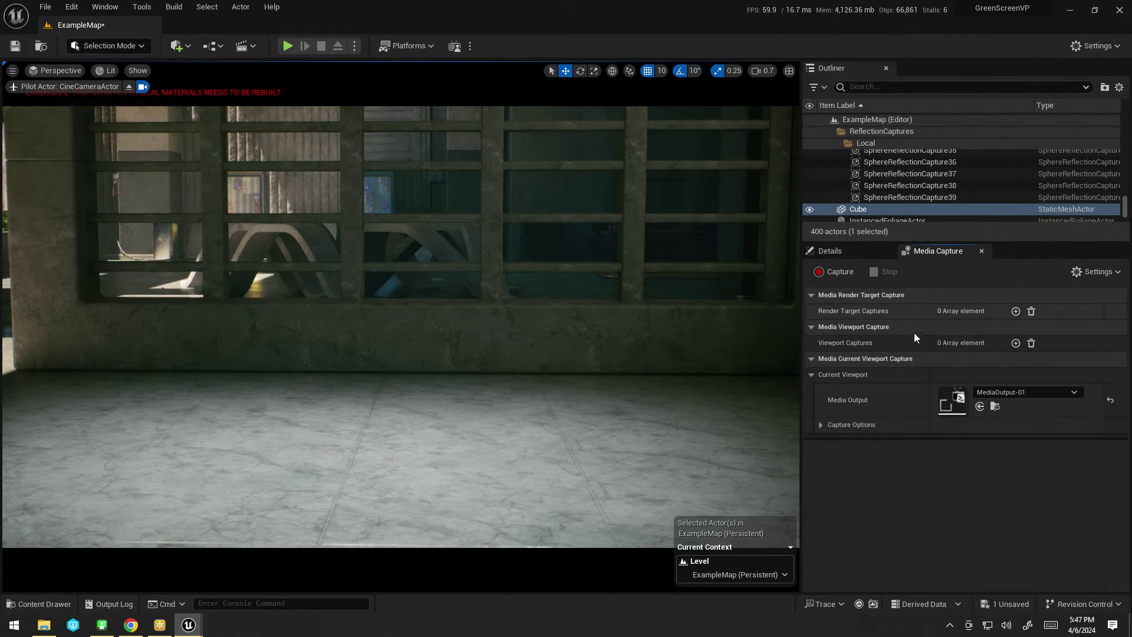
left_click(835, 271)
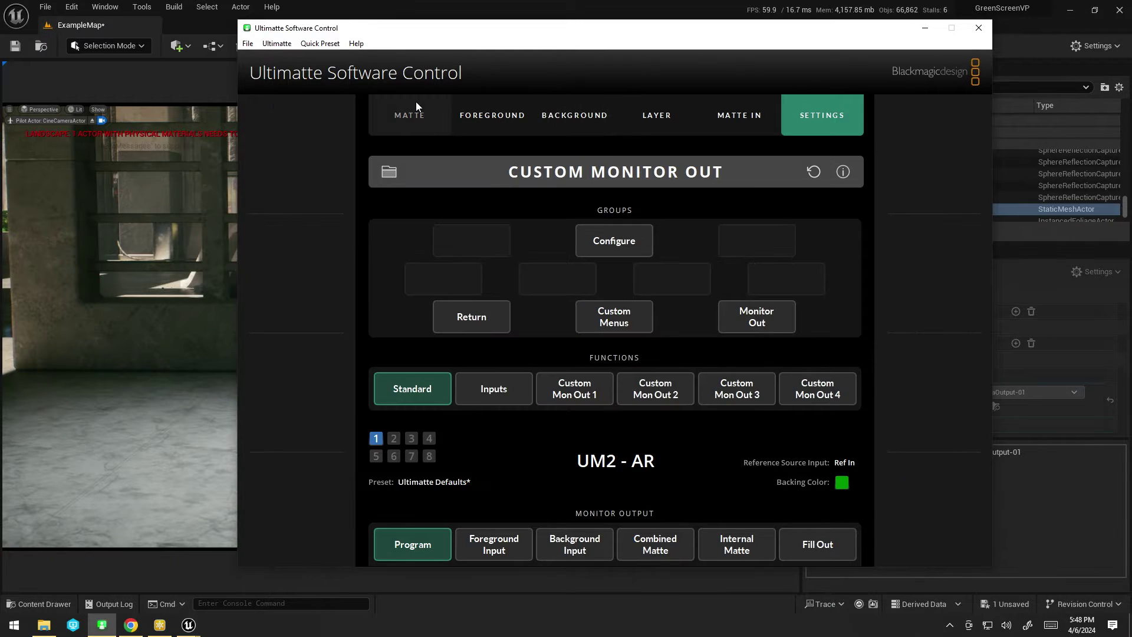
- Preview the Garbage Matte Input on the custom monitor output, then switch it back to Program
left_click(427, 126)
left_click(860, 115)
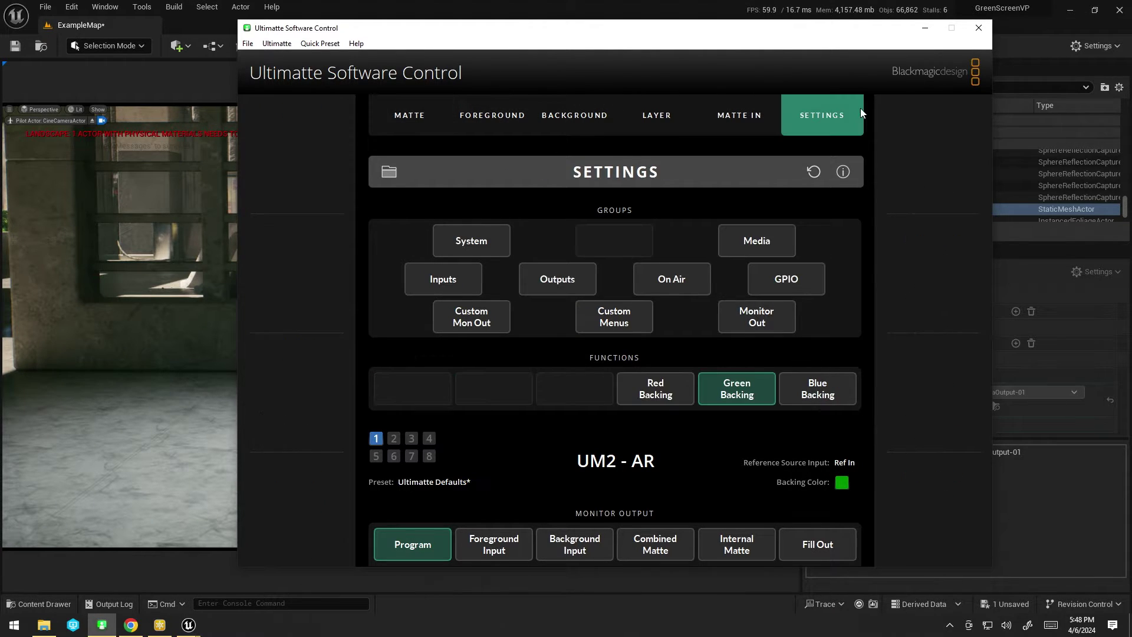
left_click(491, 317)
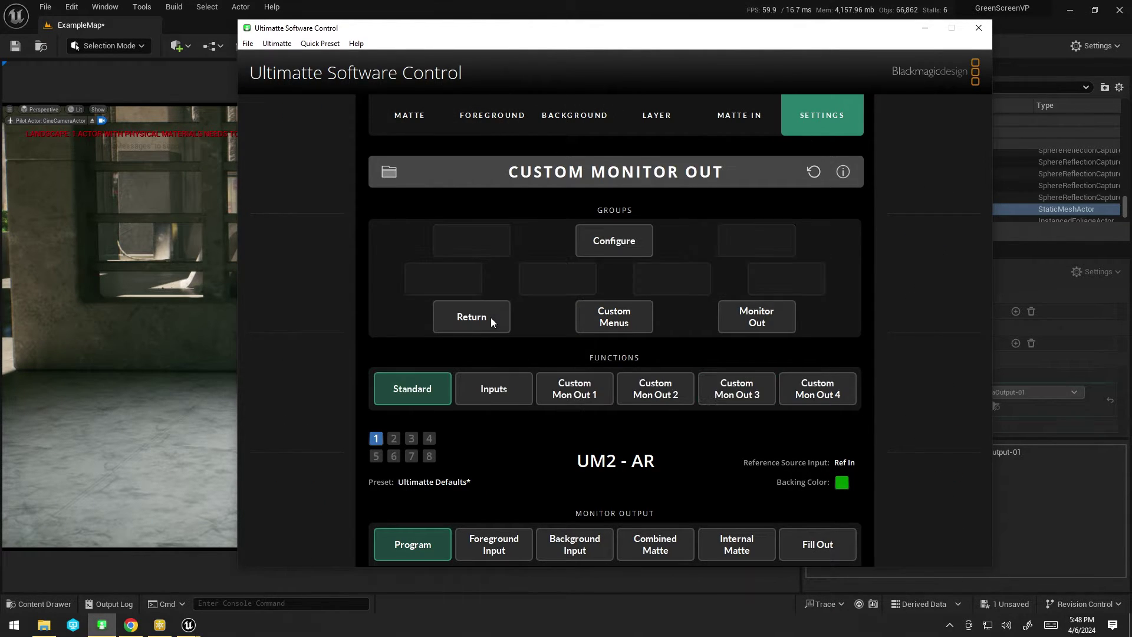
left_click(500, 383)
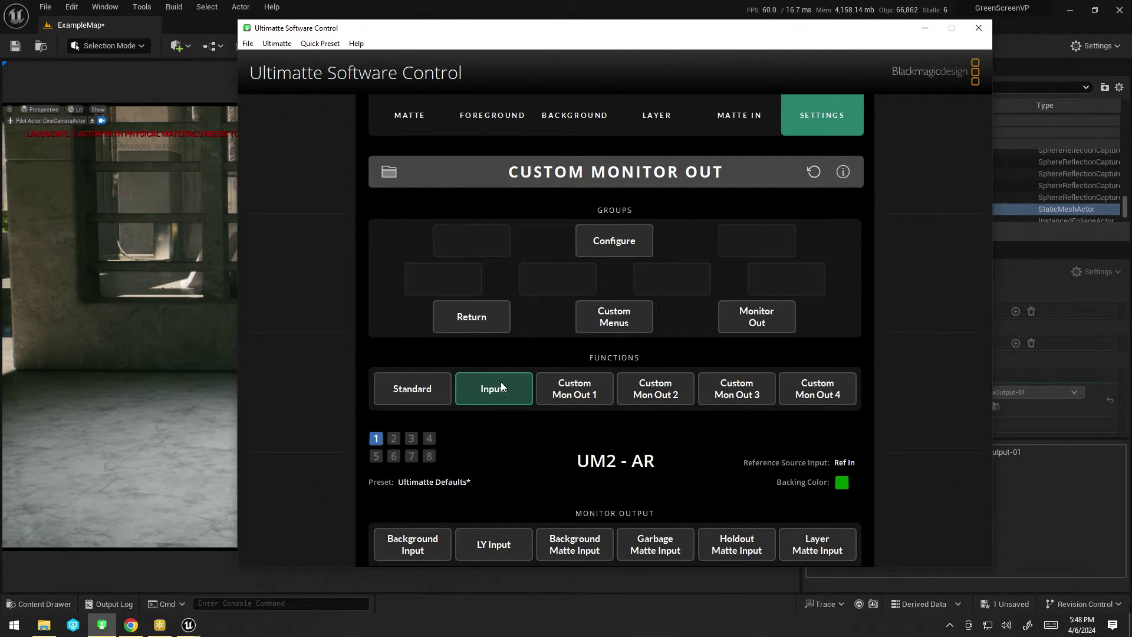
left_click(656, 550)
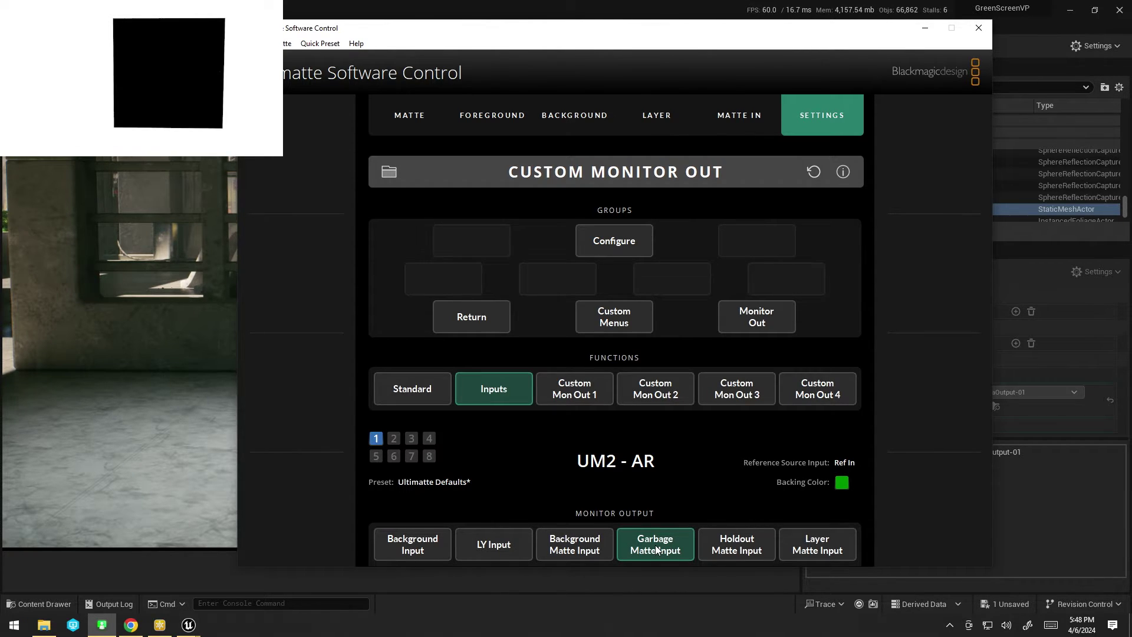
left_click(416, 404)
left_click(412, 545)
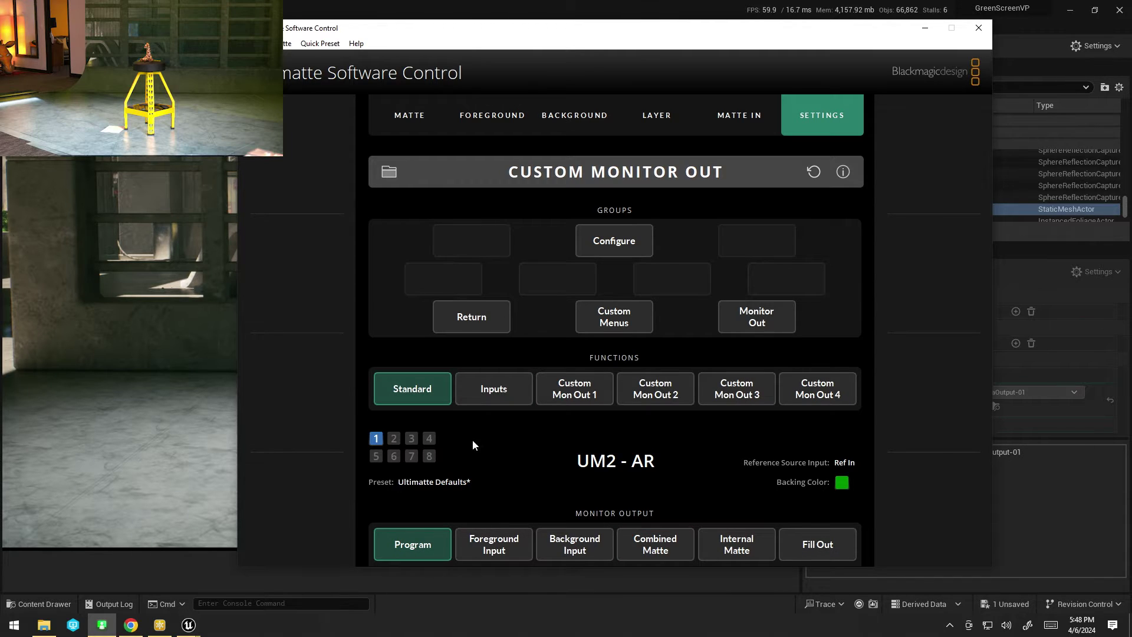
left_click(475, 323)
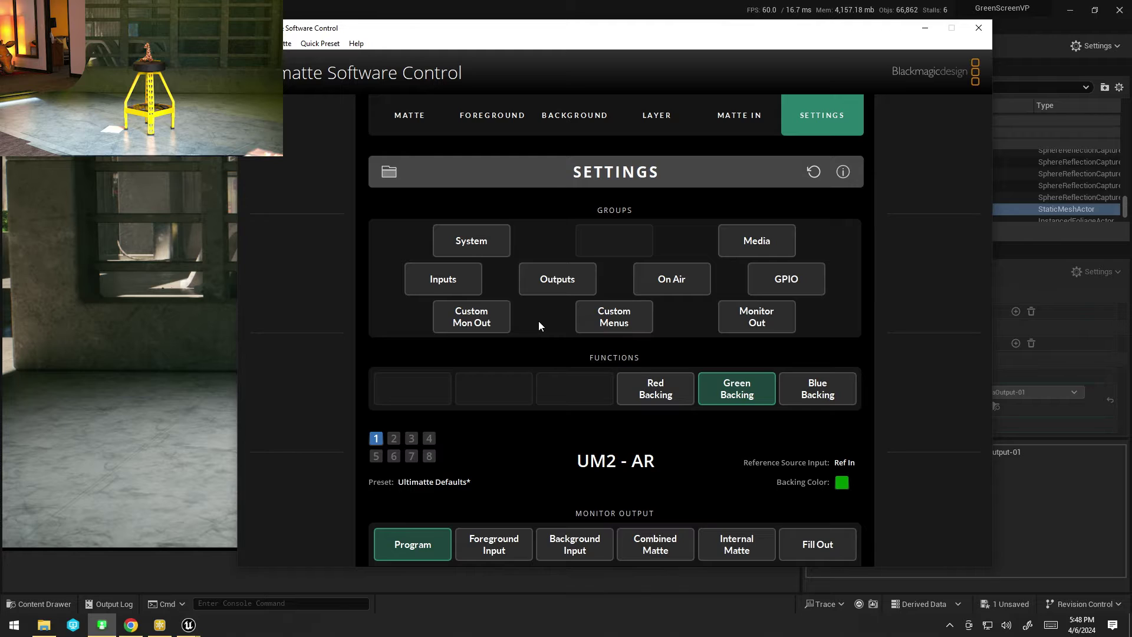
- Switch Garbage Matte In on under Matte In settings
left_click(724, 117)
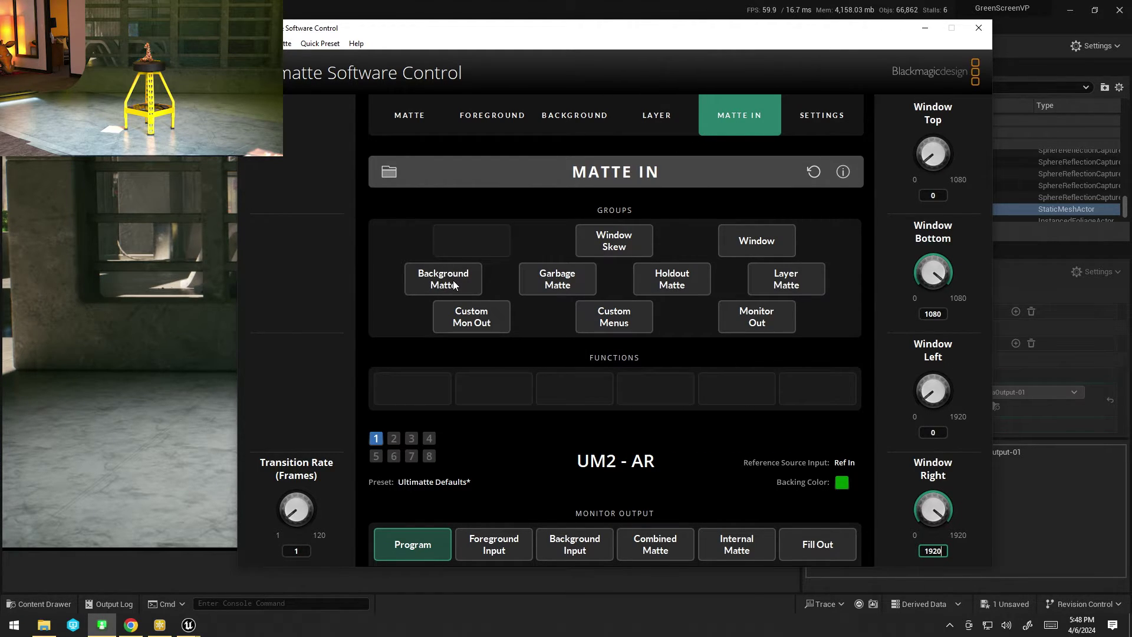
left_click(580, 285)
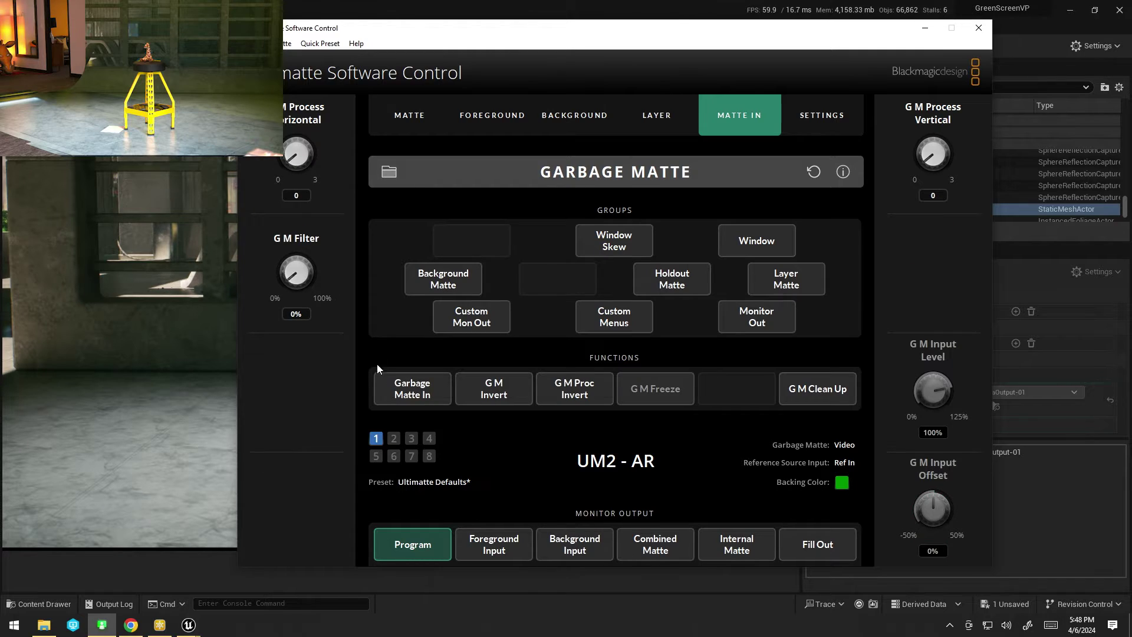
left_click(420, 392)
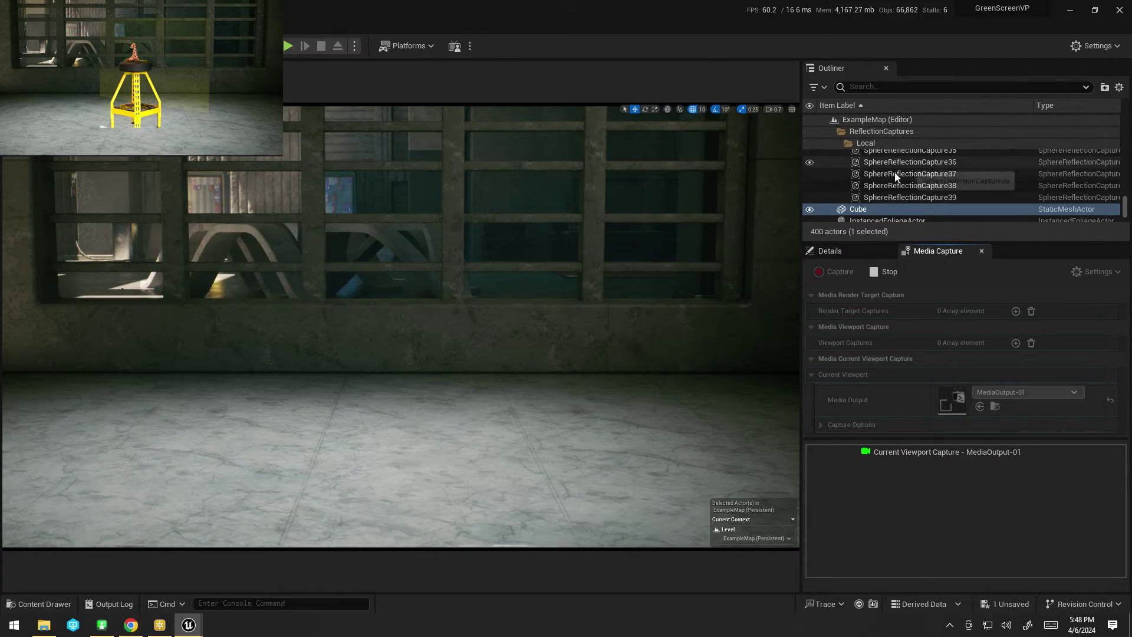
- Adjust the Cube's Z location in Details to settle at 64, then return to Ultimatte
left_click(835, 248)
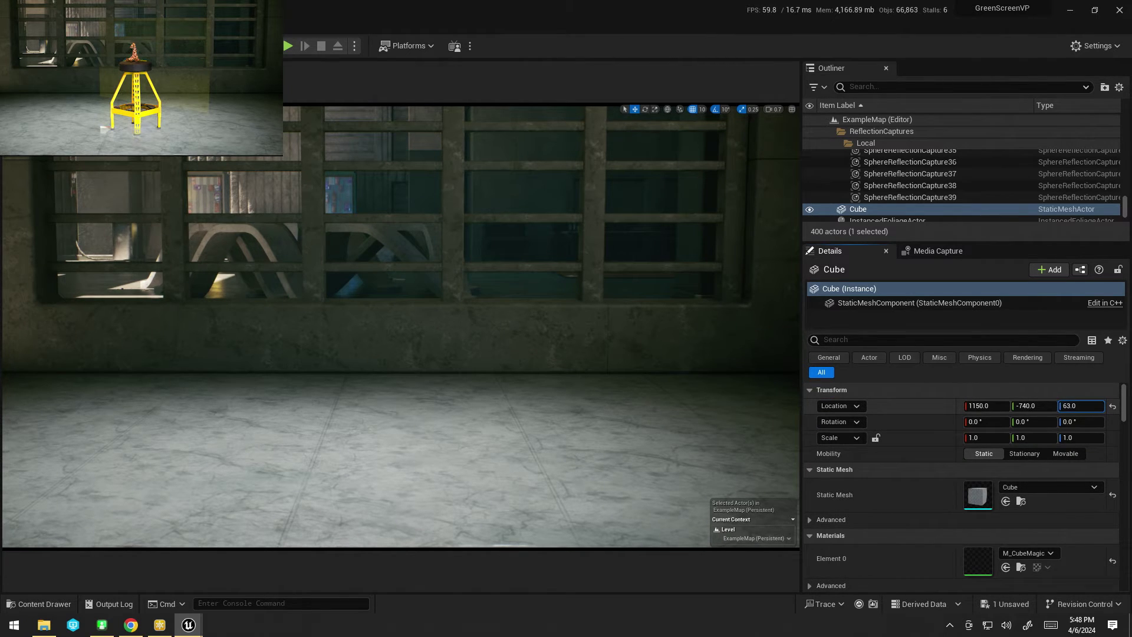
left_click_drag(1082, 405, 983, 407)
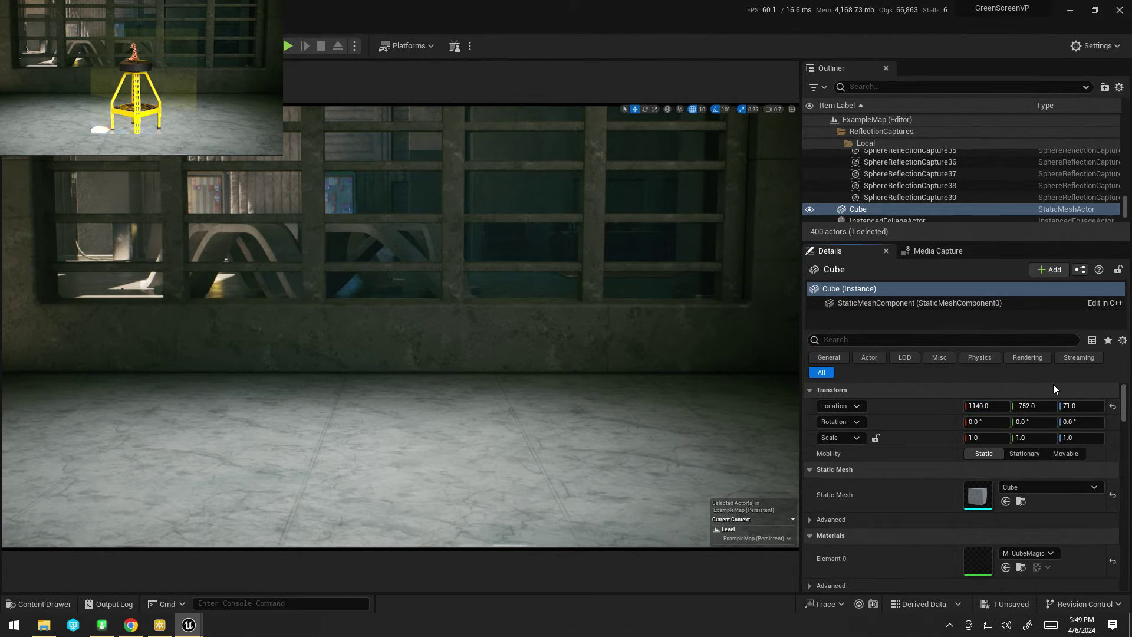
left_click_drag(1082, 405, 1073, 408)
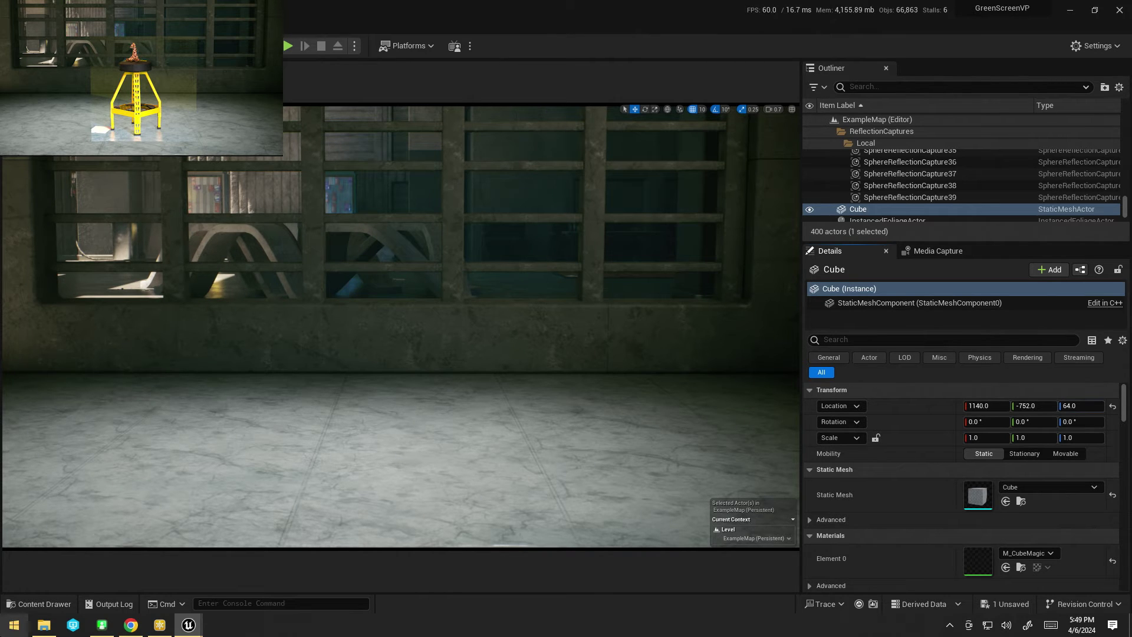
left_click(101, 625)
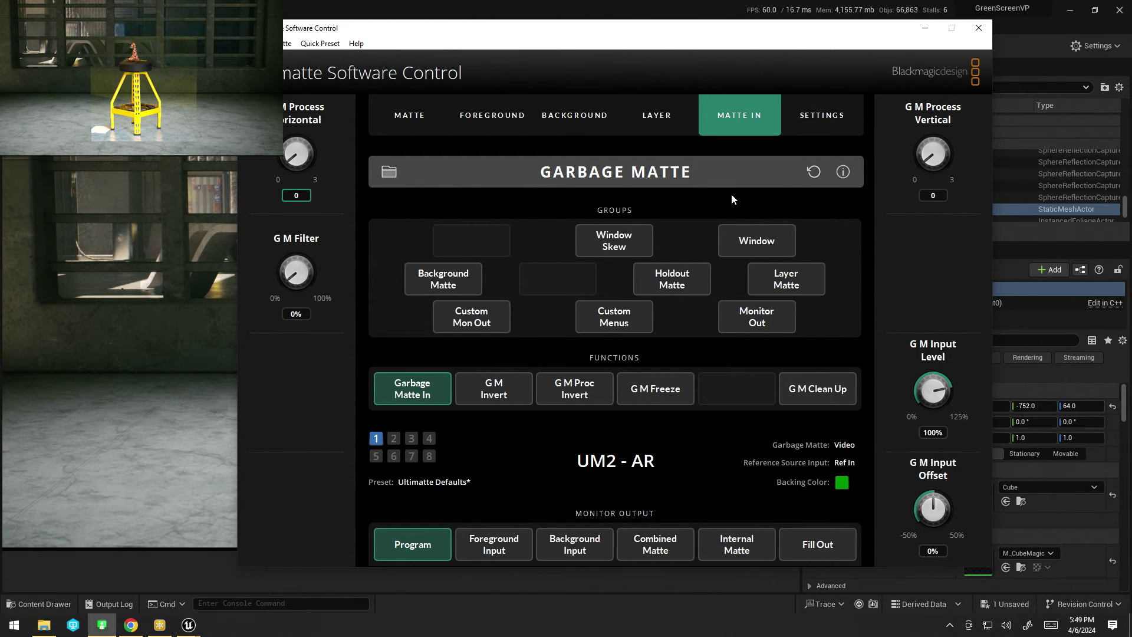
- Flip from the Foreground page to Background and back to Foreground
left_click(490, 123)
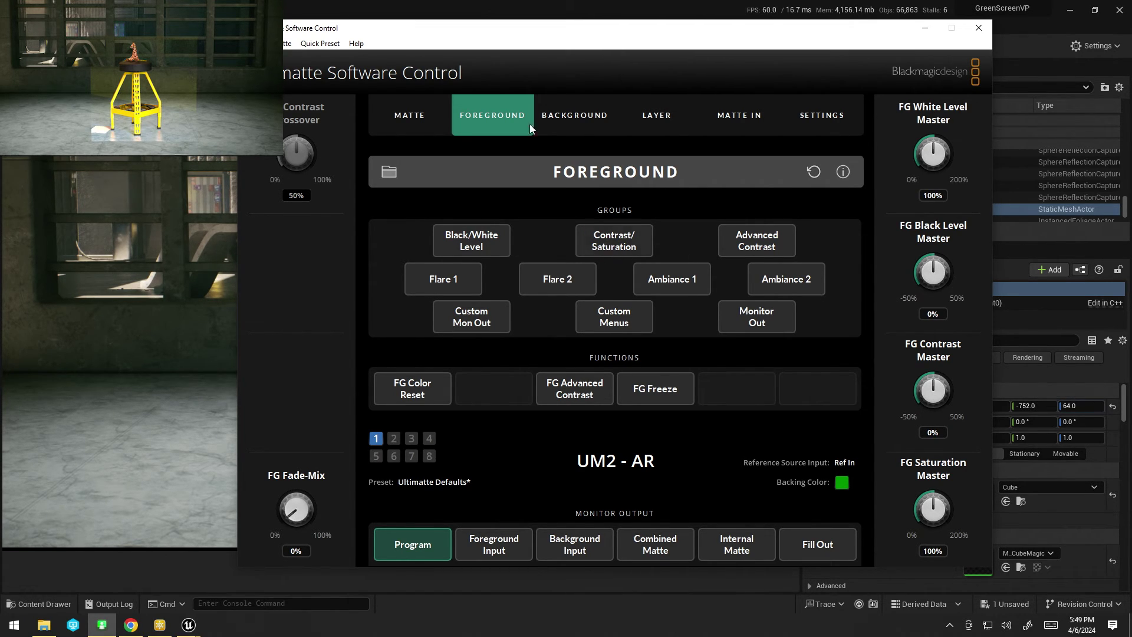
left_click(555, 103)
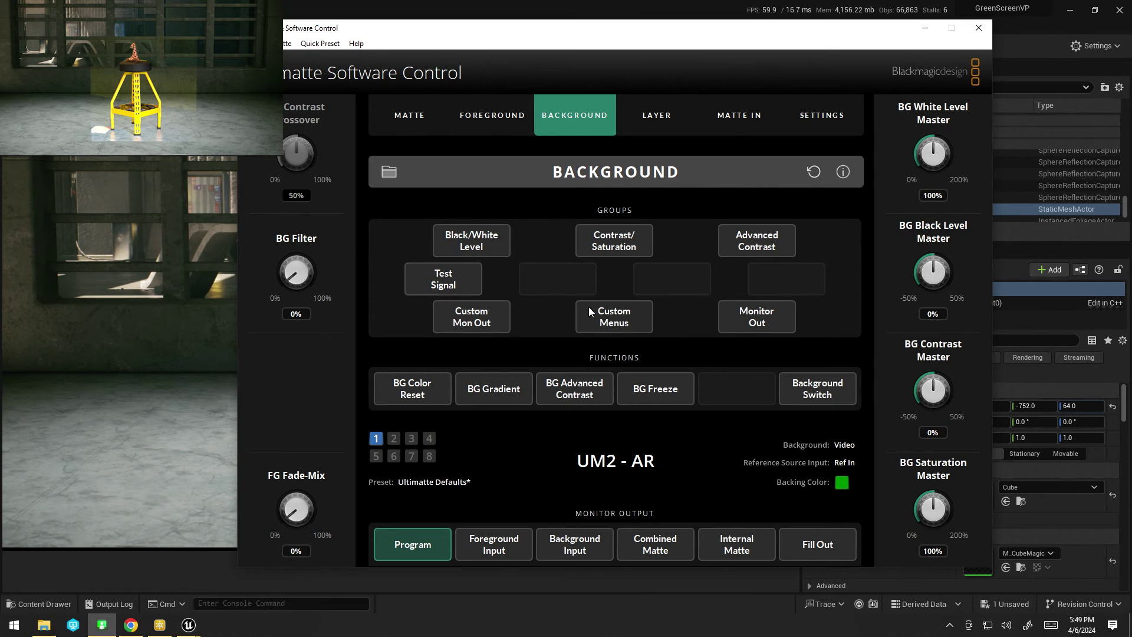
left_click(486, 107)
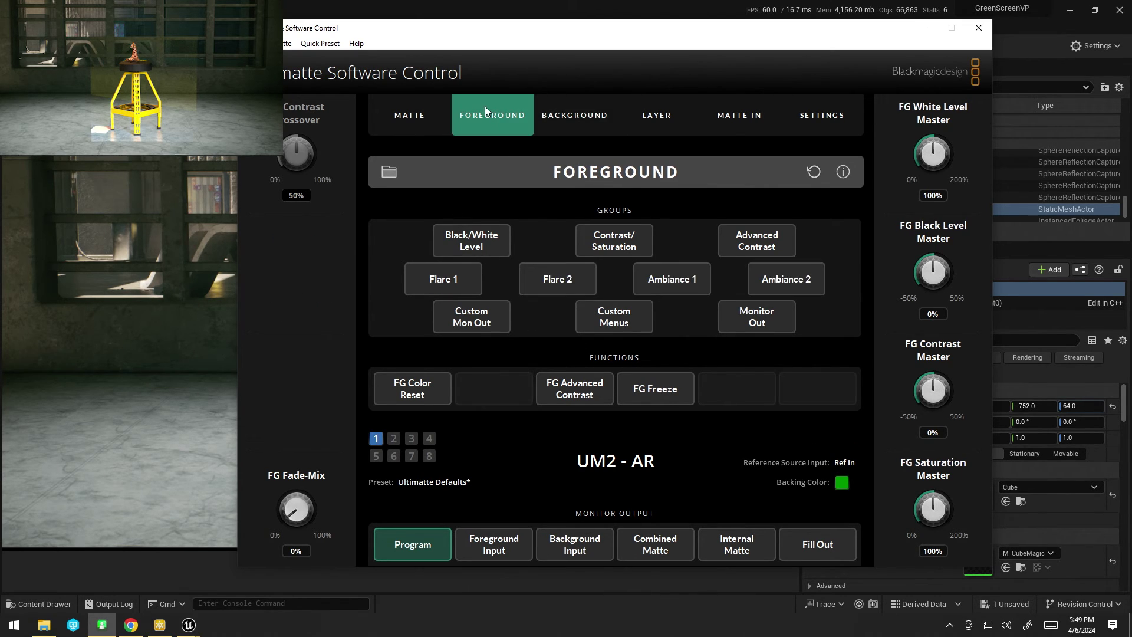